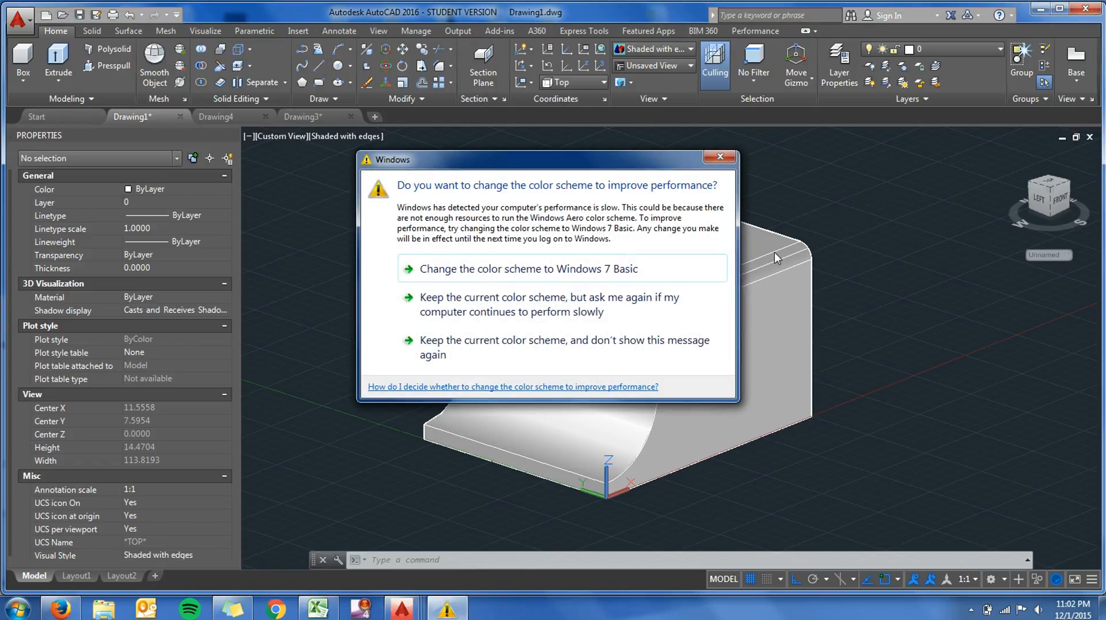
Keep the current Windows color scheme and stop the performance message from being shown again.
left_click(631, 352)
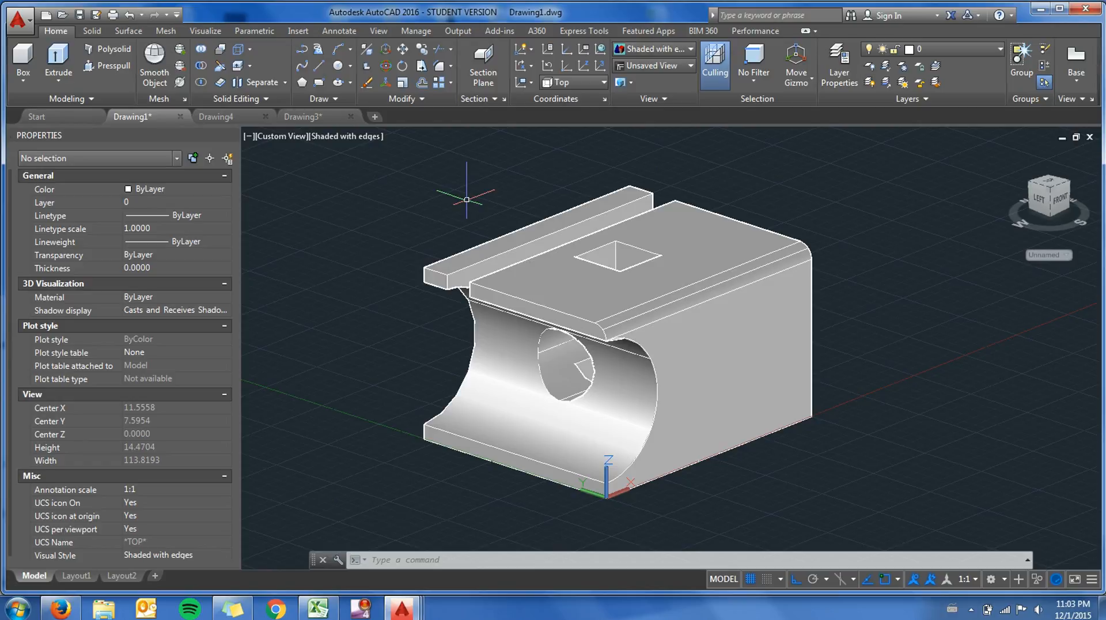
mouse_move(467, 199)
middle_mouse_down("shift")
mouse_move(471, 239)
mouse_move(513, 220)
mouse_move(471, 222)
mouse_move(466, 202)
middle_mouse_up("shift")
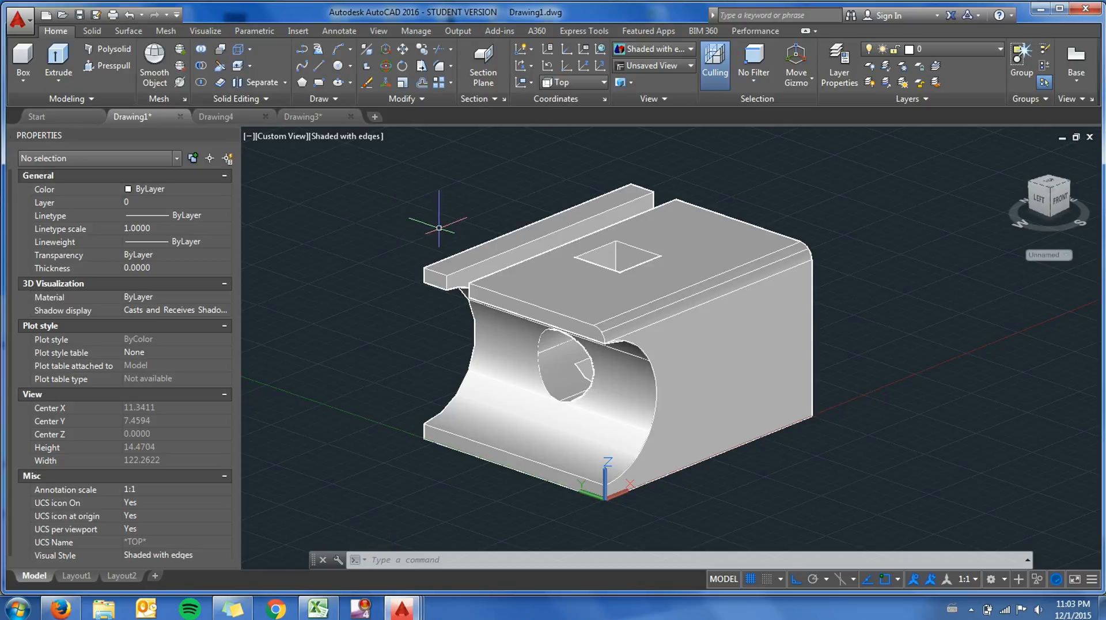
mouse_move(433, 230)
middle_mouse_down("shift")
mouse_move(467, 240)
mouse_move(435, 239)
middle_mouse_up("shift")
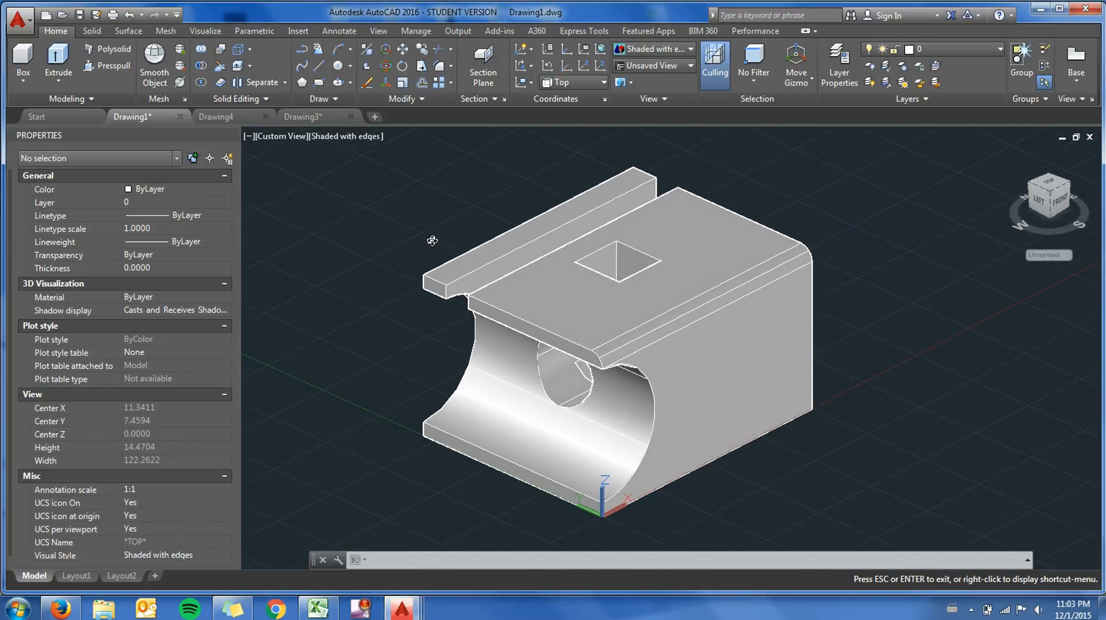
left_click(288, 139)
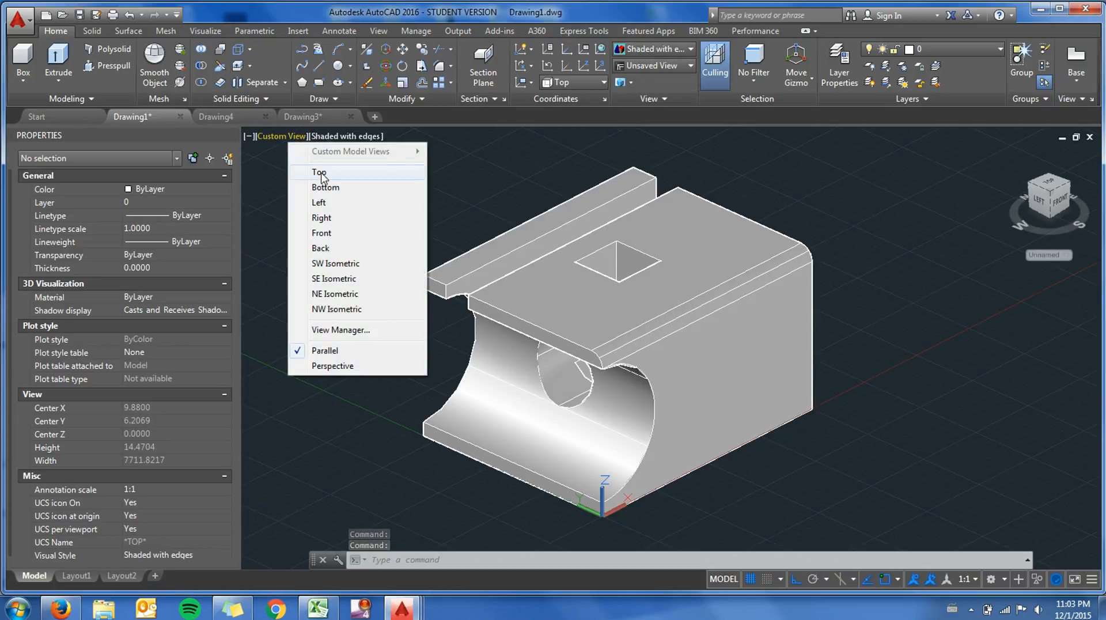
left_click(279, 138)
left_click(315, 153)
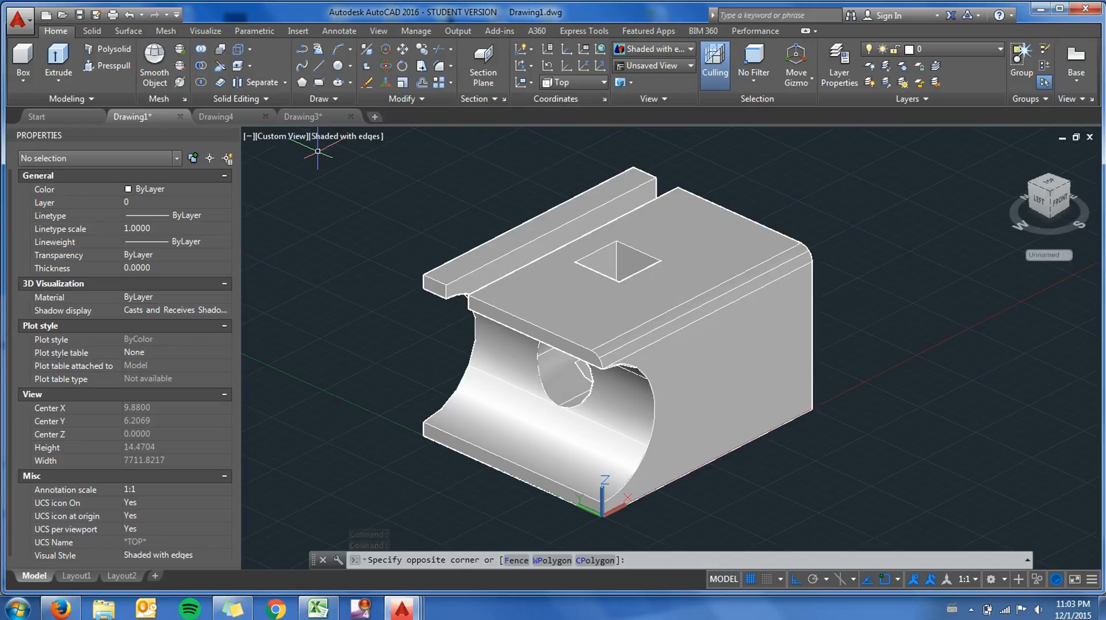
middle_click_drag(518, 320, 542, 293, "shift")
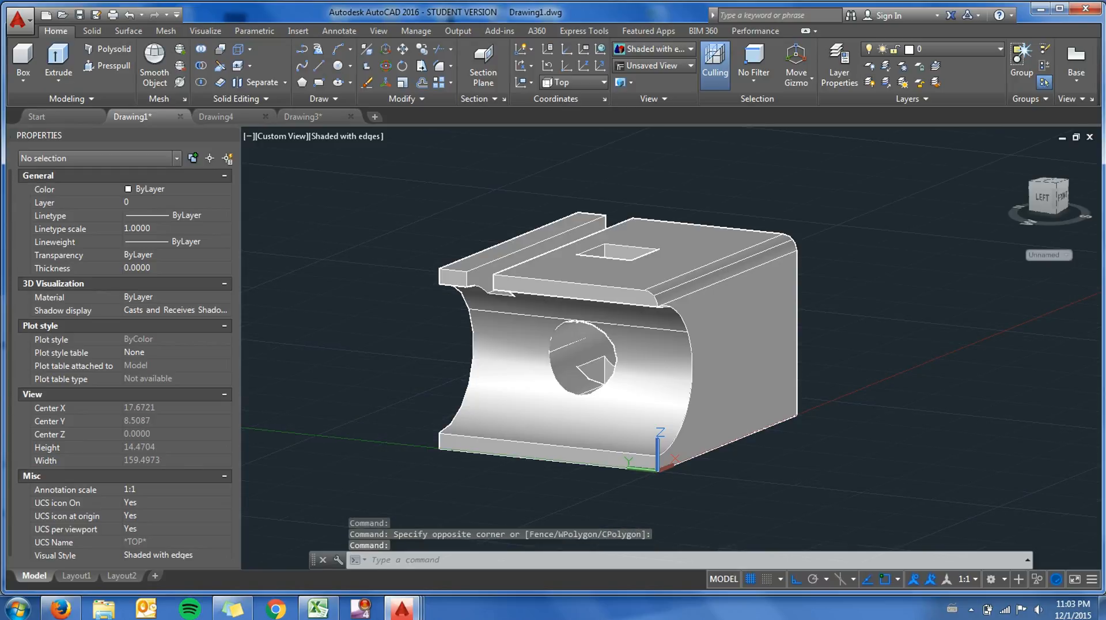
Switch the visual style to 2D Wireframe and inspect the block's internal holes and edges from several angles.
left_click(364, 138)
left_click(413, 172)
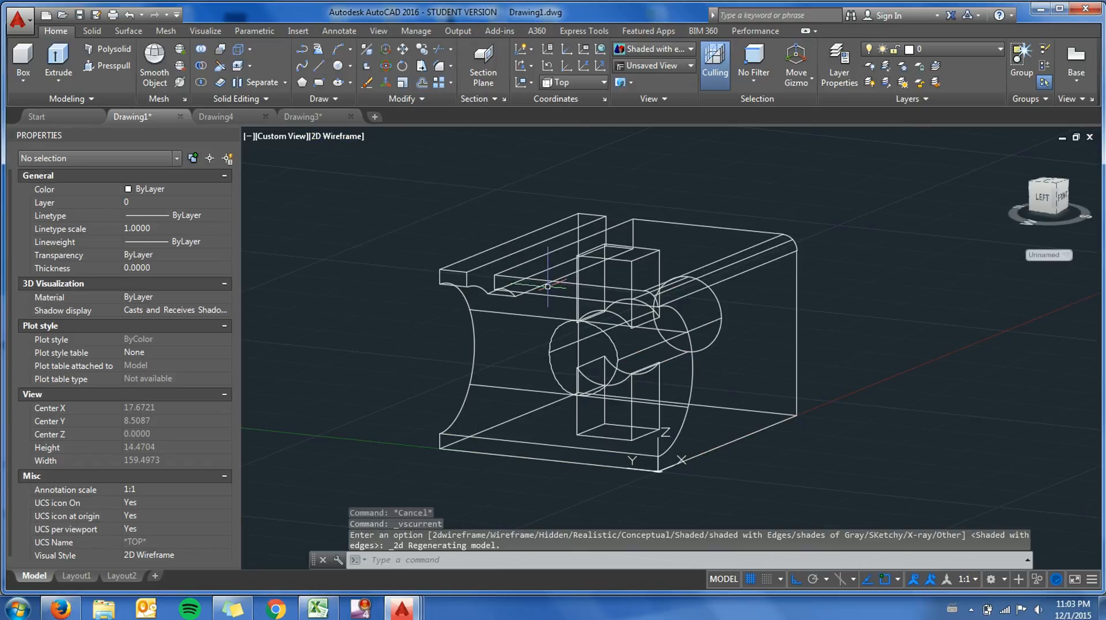
mouse_move(651, 258)
middle_mouse_down("shift")
mouse_move(623, 295)
mouse_move(648, 263)
middle_mouse_up("shift")
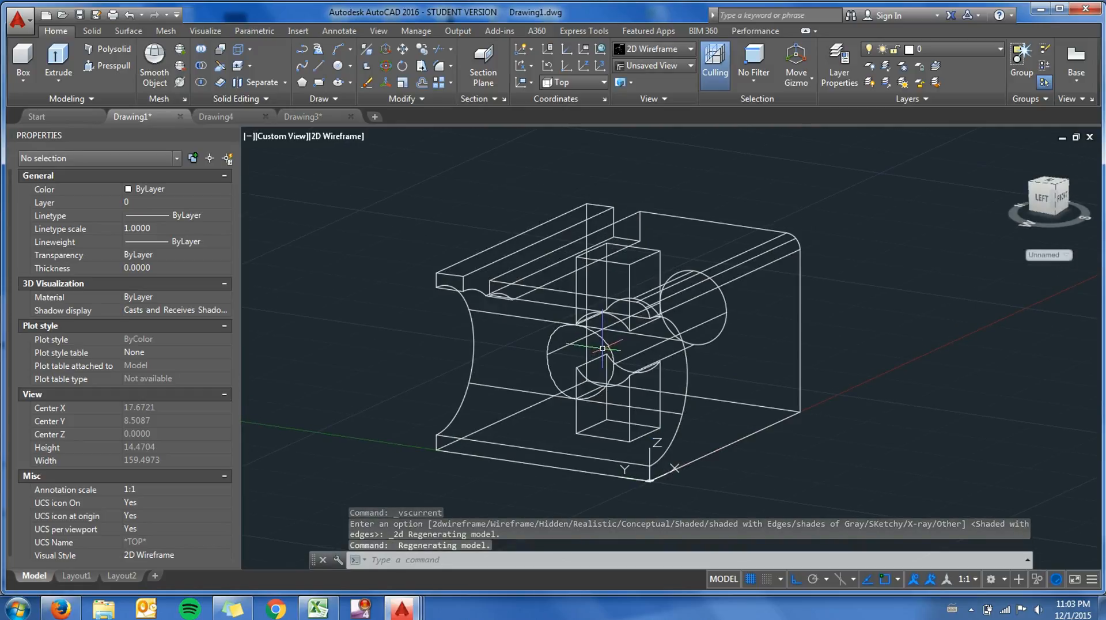
middle_click_drag(581, 359, 455, 232, "shift")
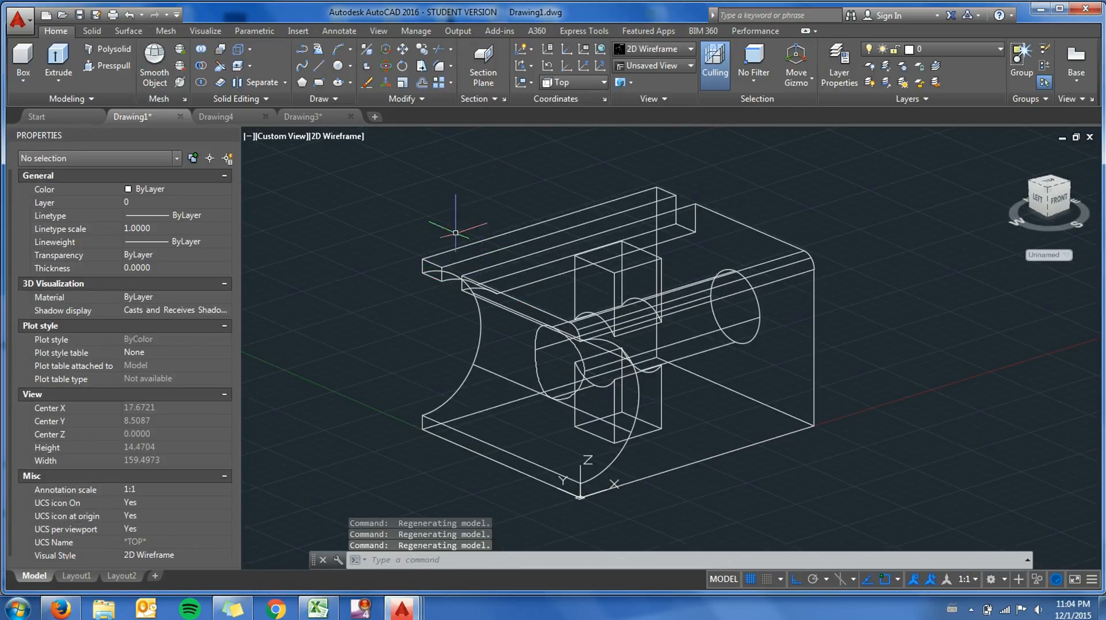
Try the Conceptual visual style on the block and return it to Shaded with edges.
left_click(337, 136)
left_click(380, 187)
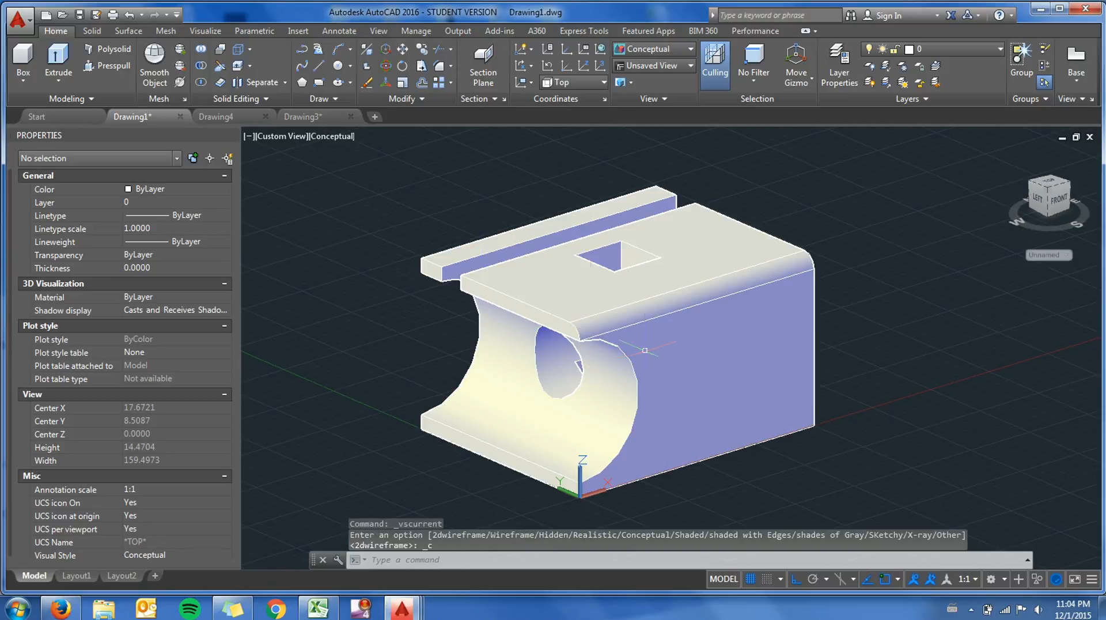
left_click(321, 135)
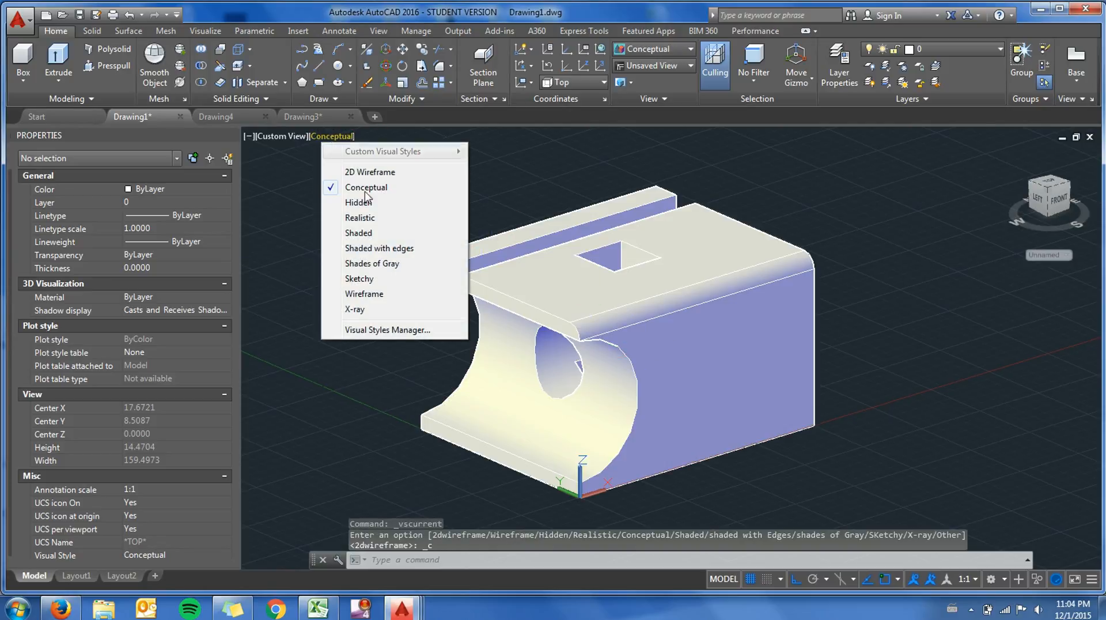
left_click(379, 248)
Set the model to the Front view and start a Flatshot with export to a file as its destination.
left_click(275, 137)
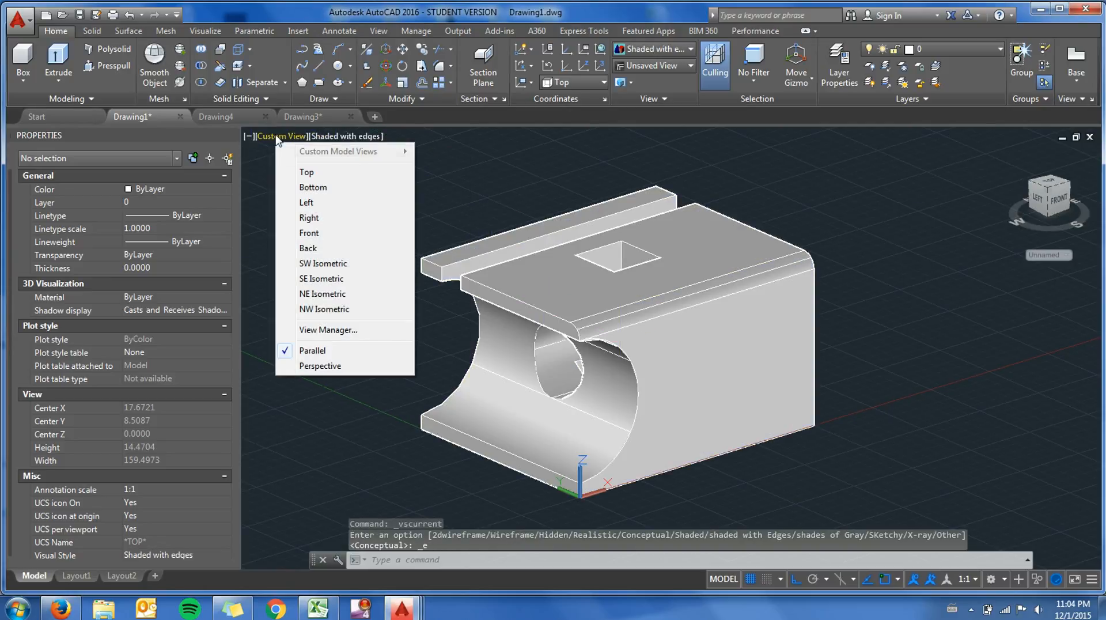
left_click(309, 233)
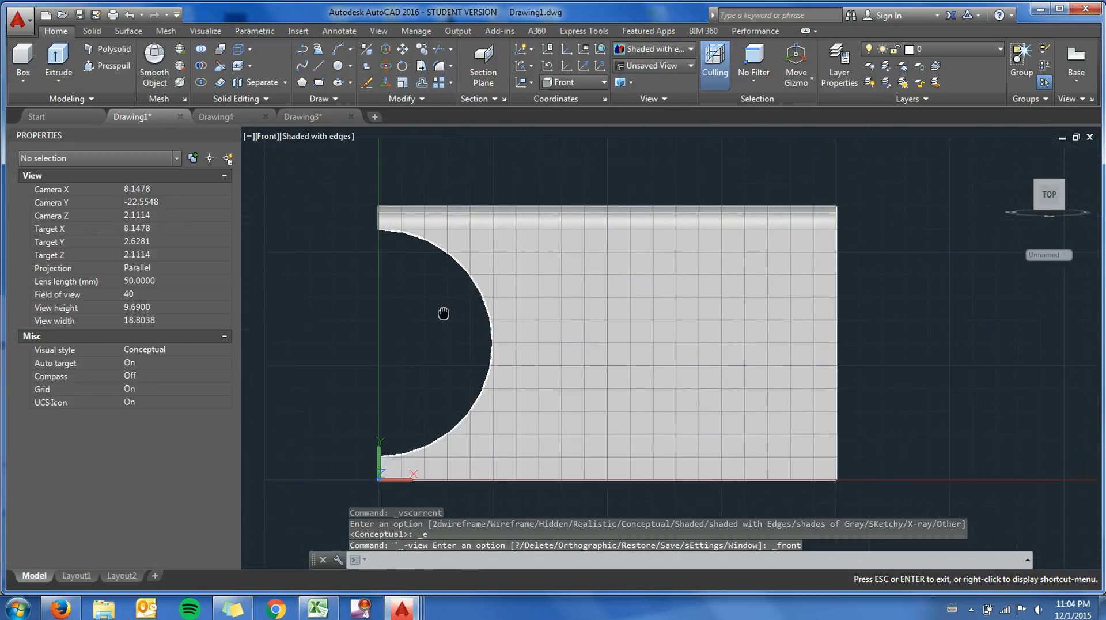
type("flatshot")
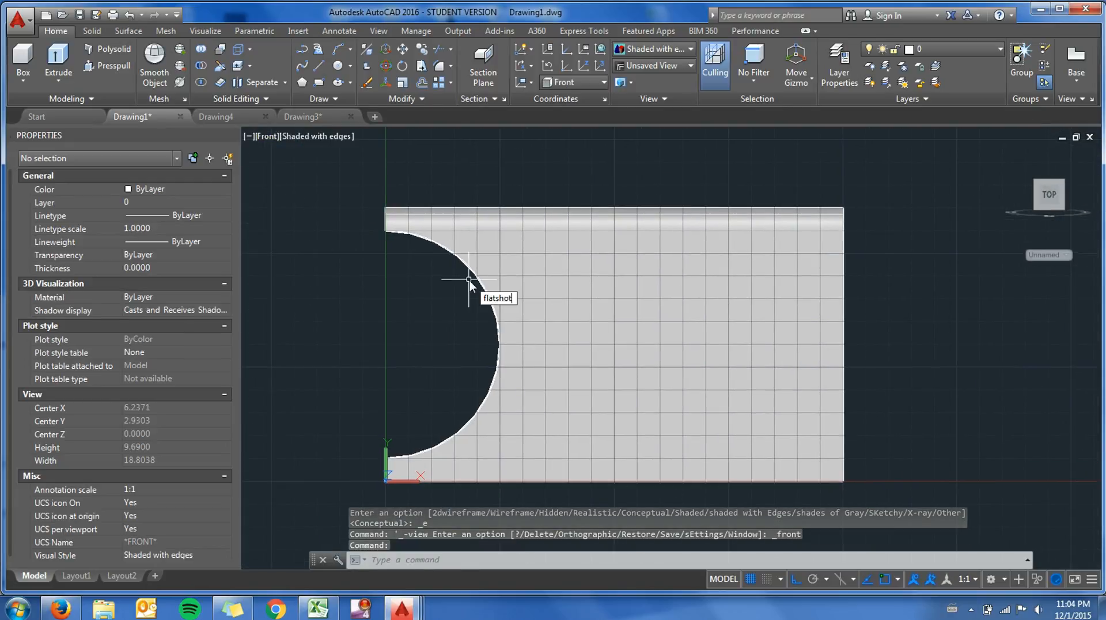
key("Return")
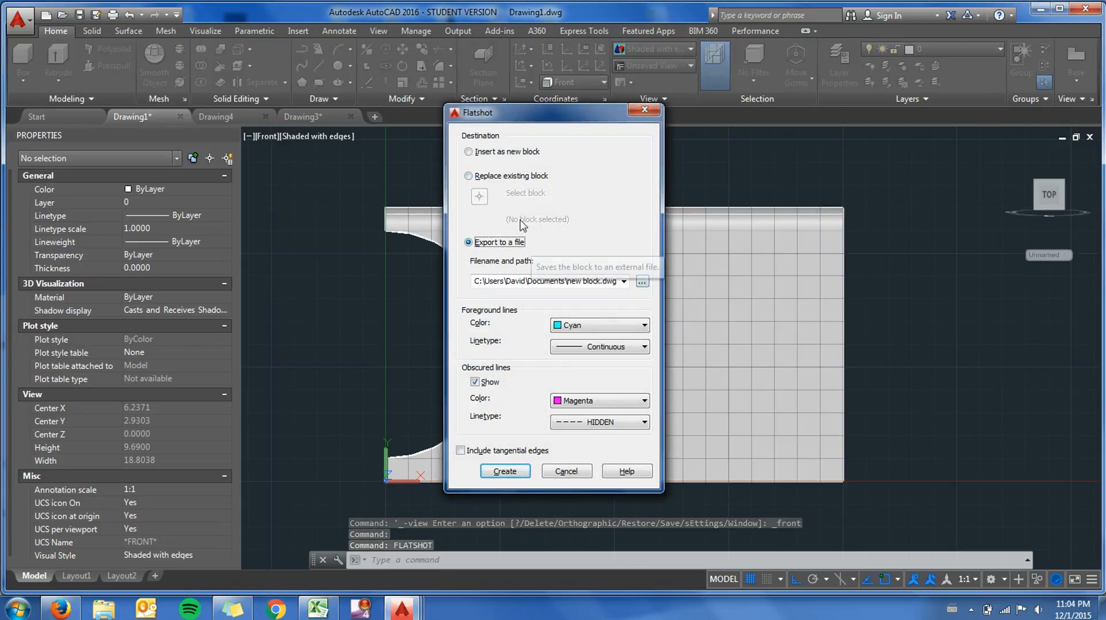
left_click(470, 152)
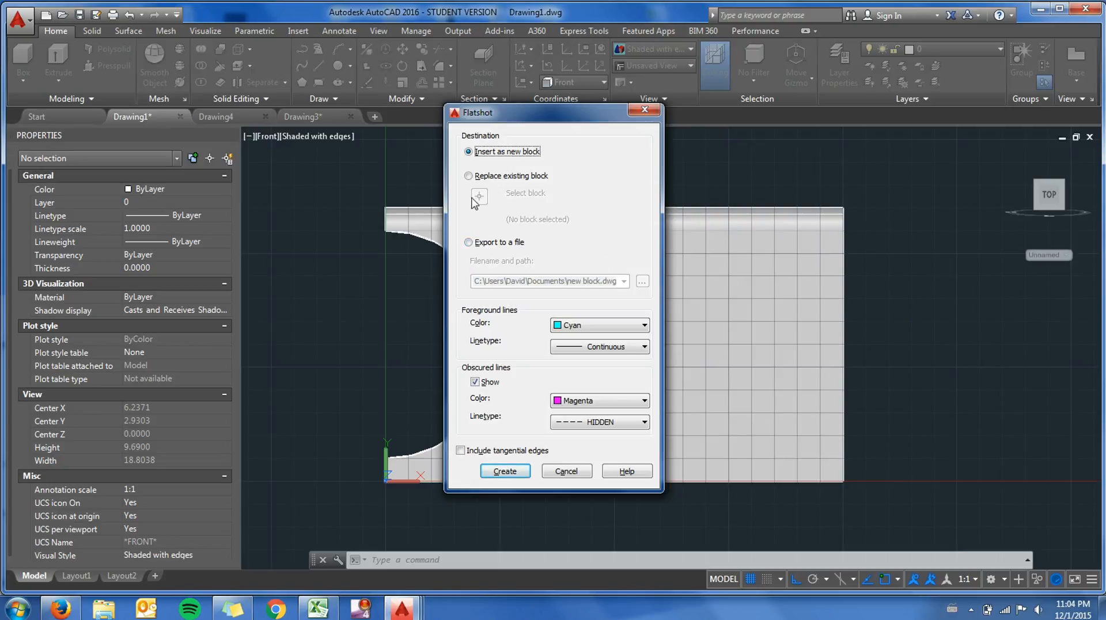
left_click(469, 244)
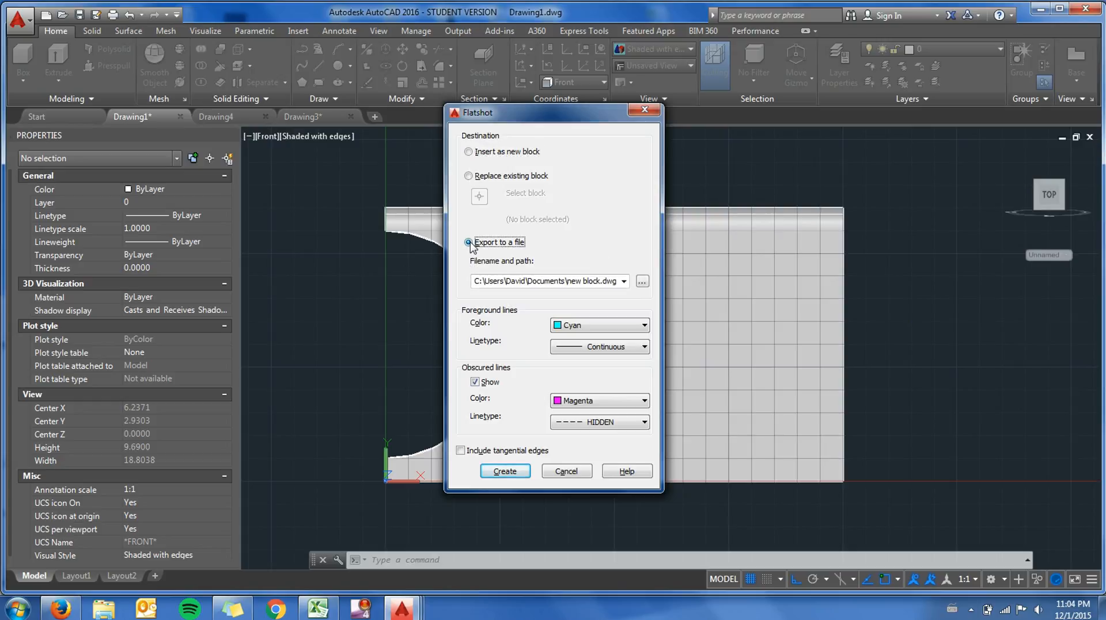
Set the Flatshot output file to block_front in the ENGR 25 Videos folder on the Desktop.
left_click(642, 281)
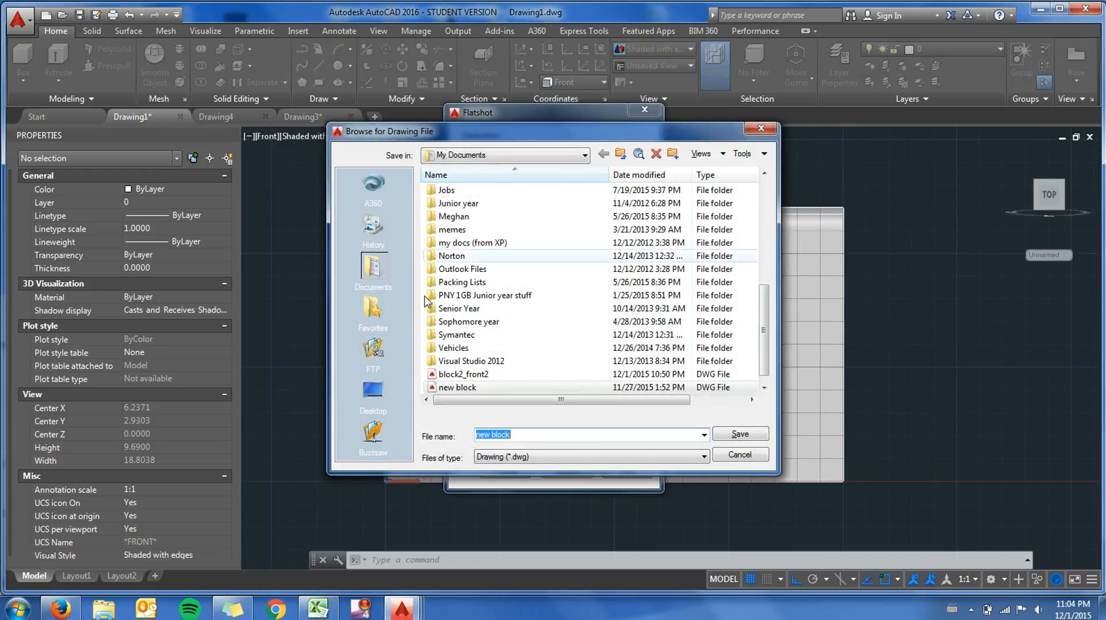
left_click(373, 390)
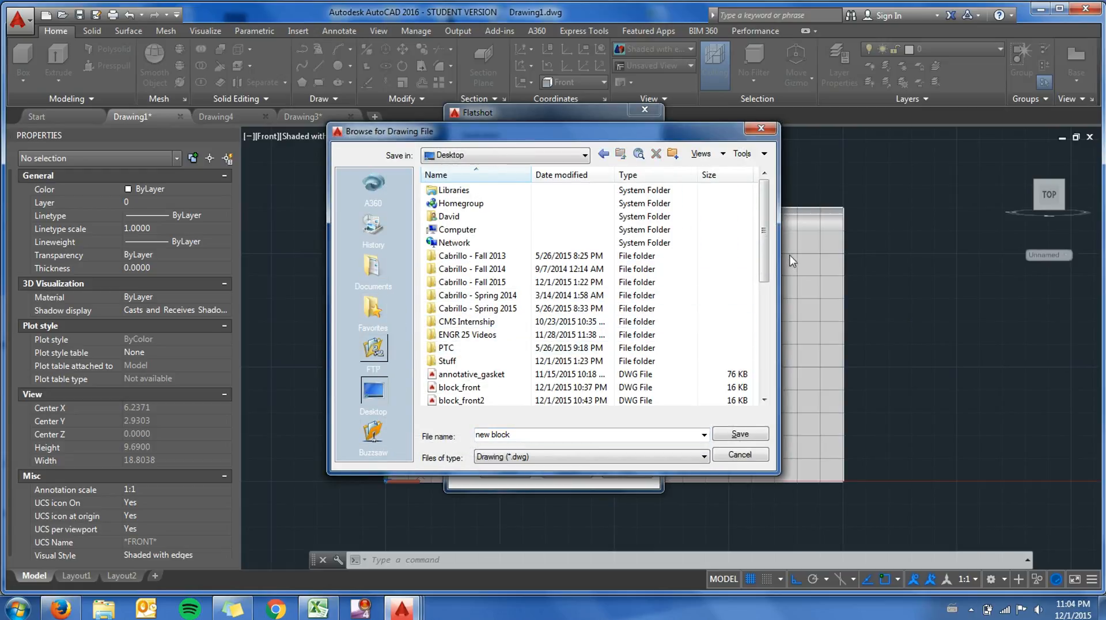
double_click(467, 334)
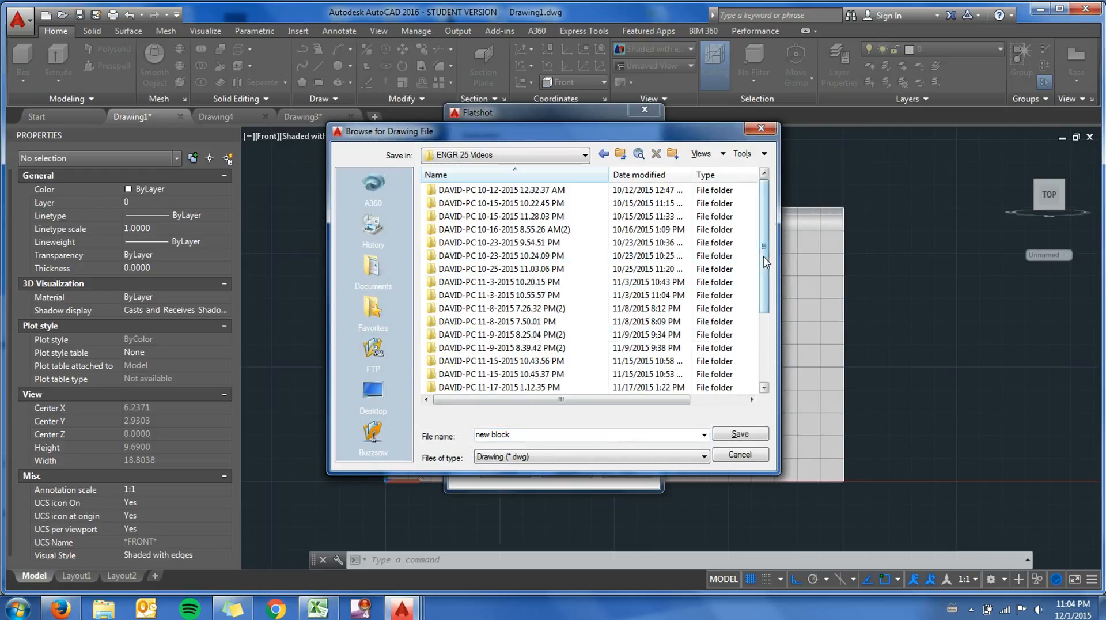
scroll(765, 262, "down", 3)
left_click_drag(658, 438, 473, 426)
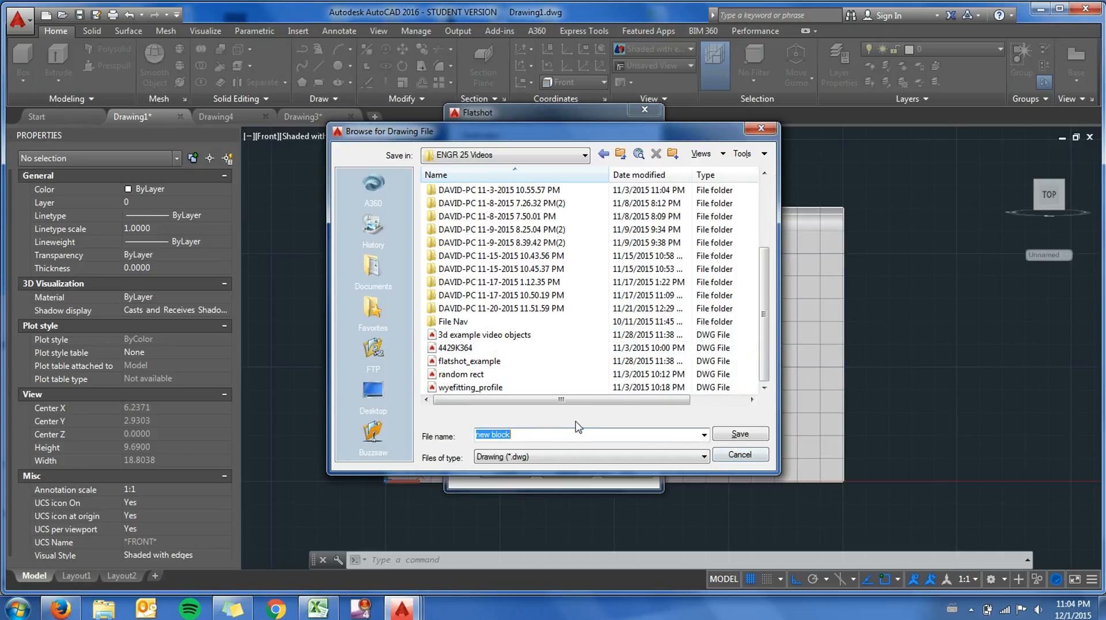
type("block_front")
left_click(740, 435)
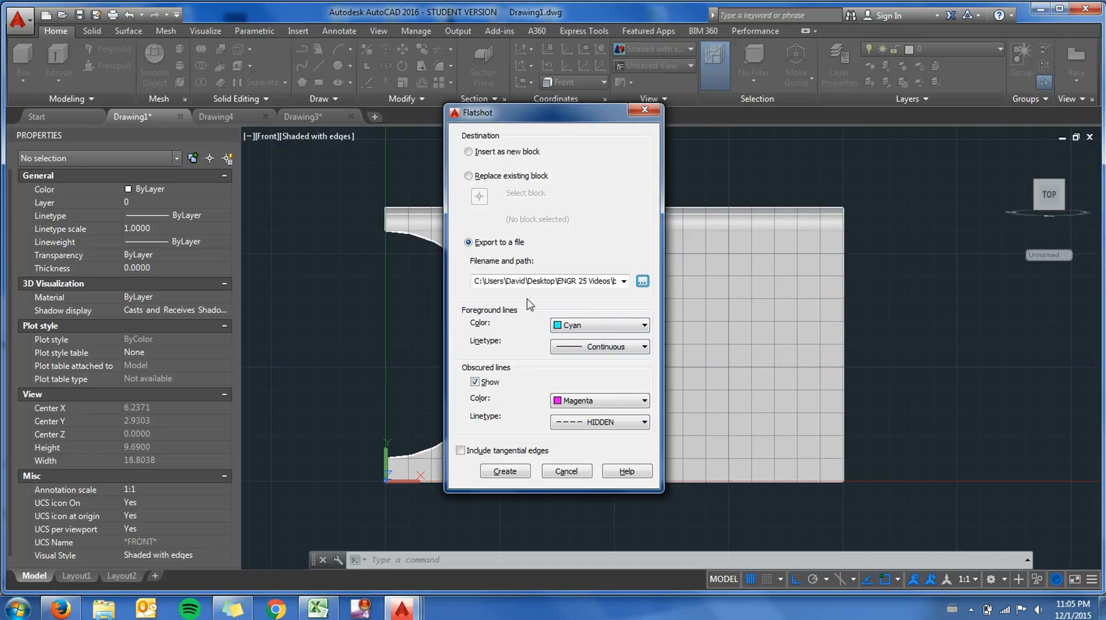
Try ByLayer as the Flatshot's foreground line color and set it back to Cyan.
left_click(576, 327)
left_click(585, 338)
left_click(587, 326)
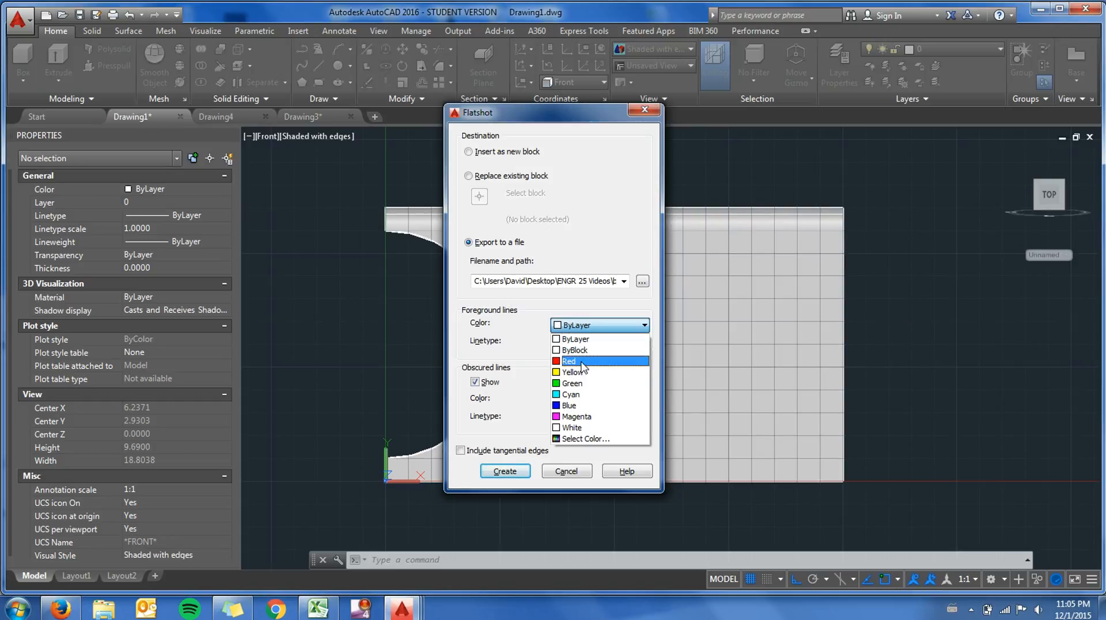
left_click(578, 397)
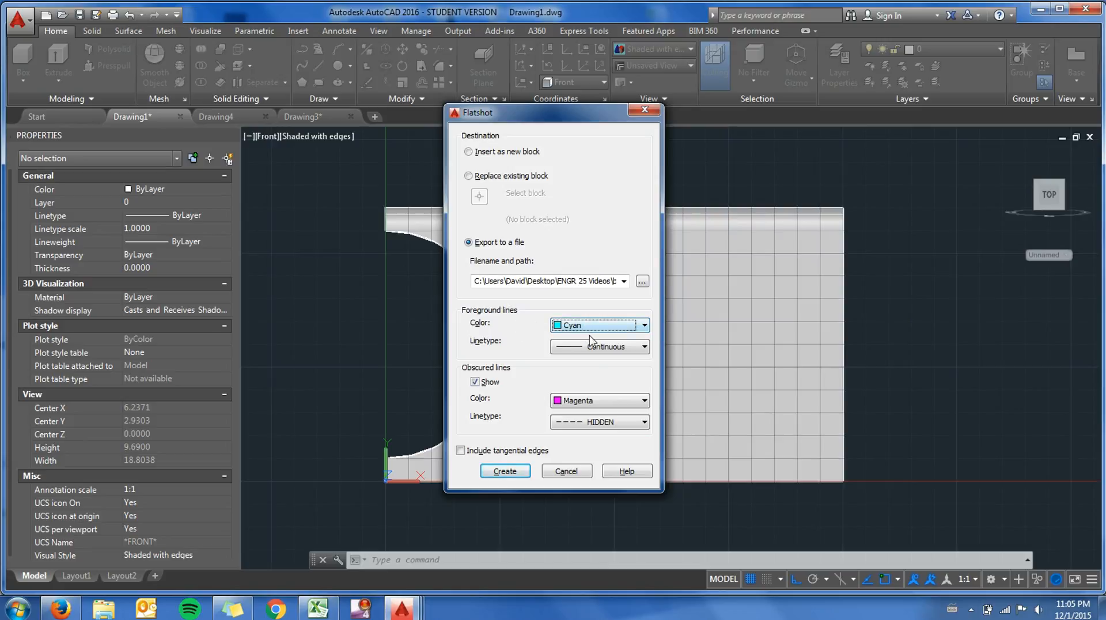
Turn the obscured lines off and on again, and review the available linetypes while keeping HIDDEN for them.
left_click(475, 381)
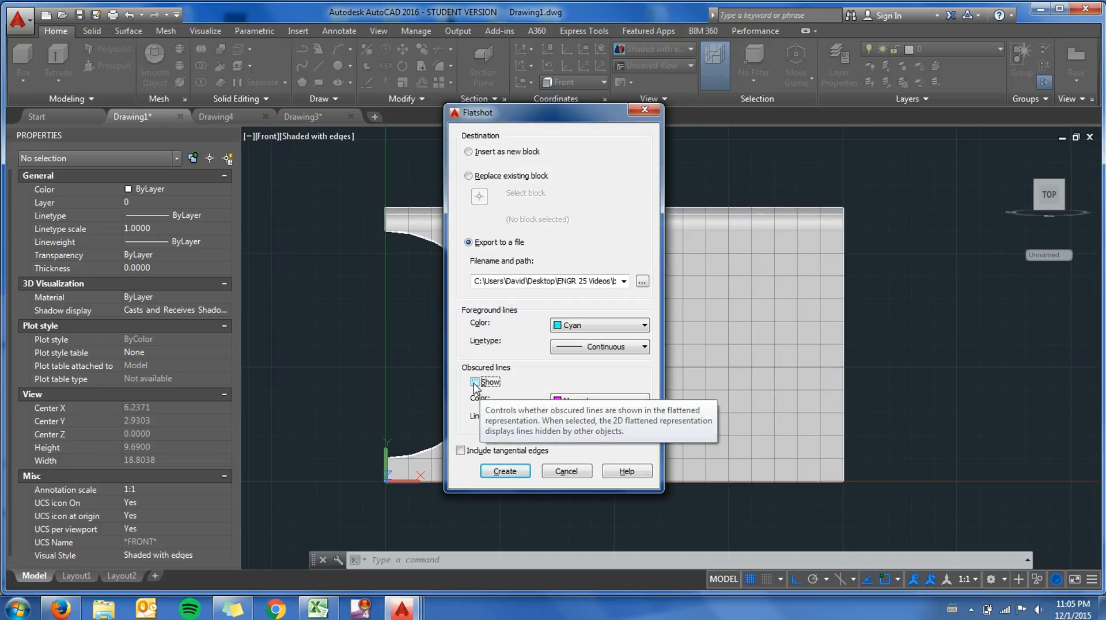
left_click(475, 382)
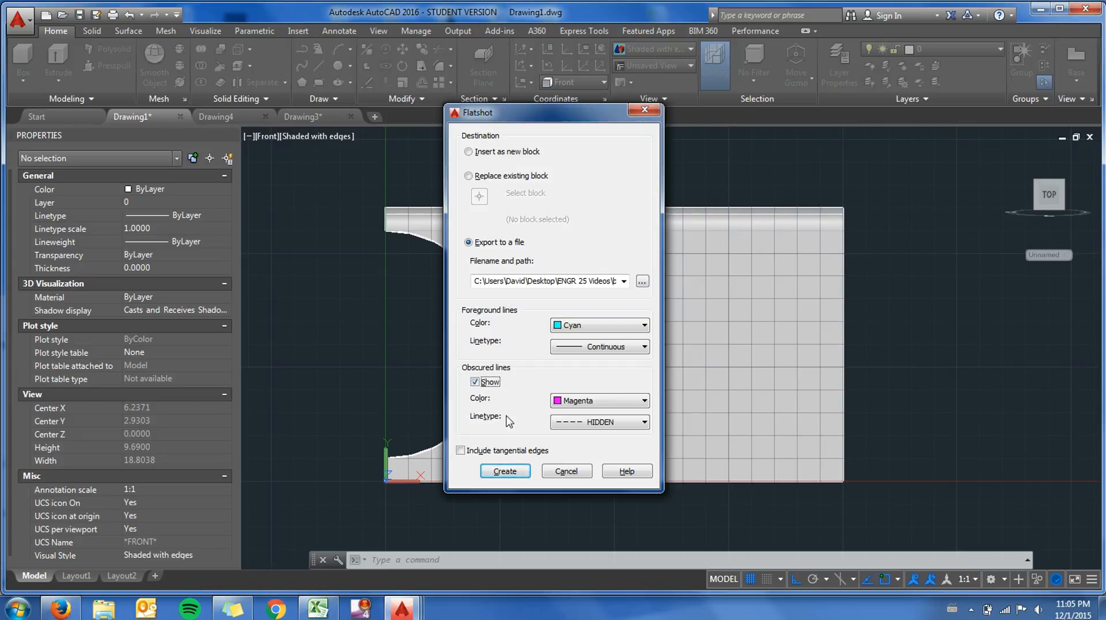
left_click(574, 423)
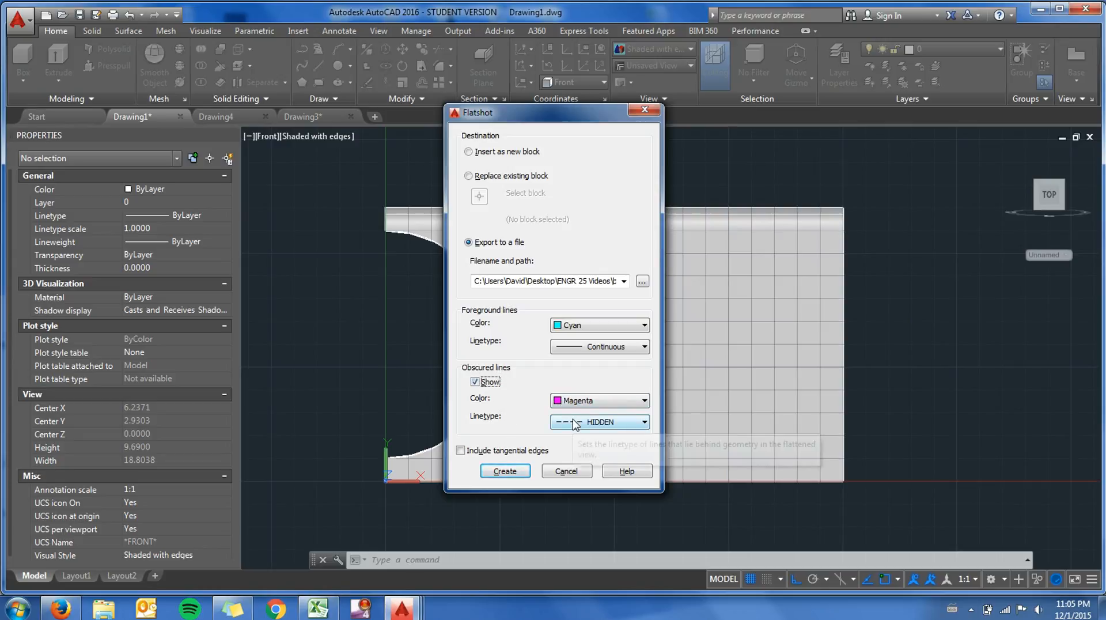
left_click(597, 481)
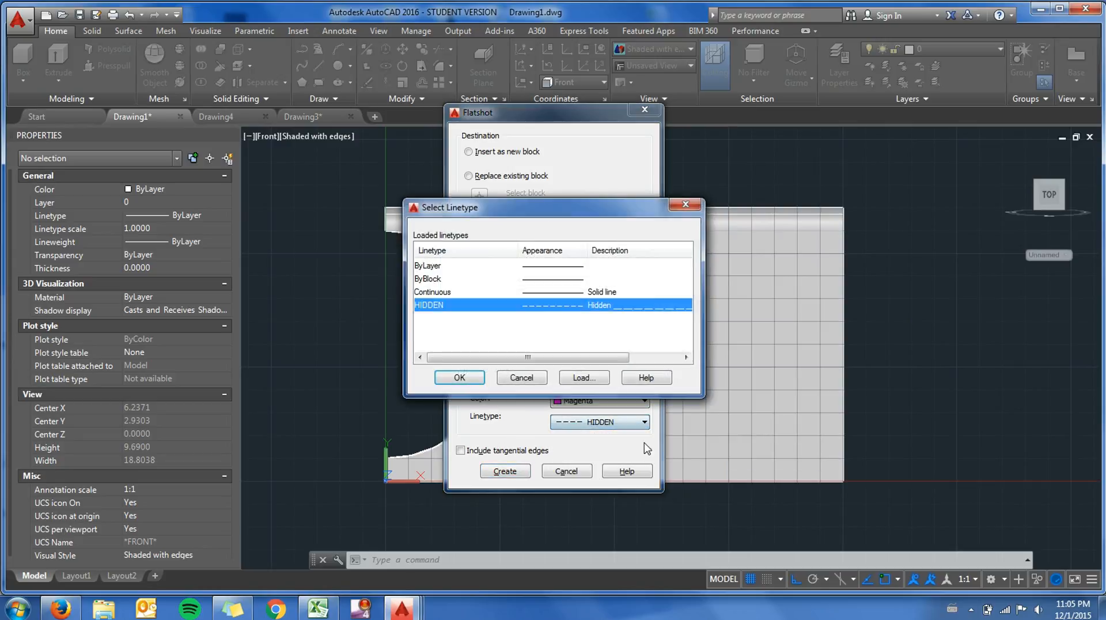
left_click(582, 378)
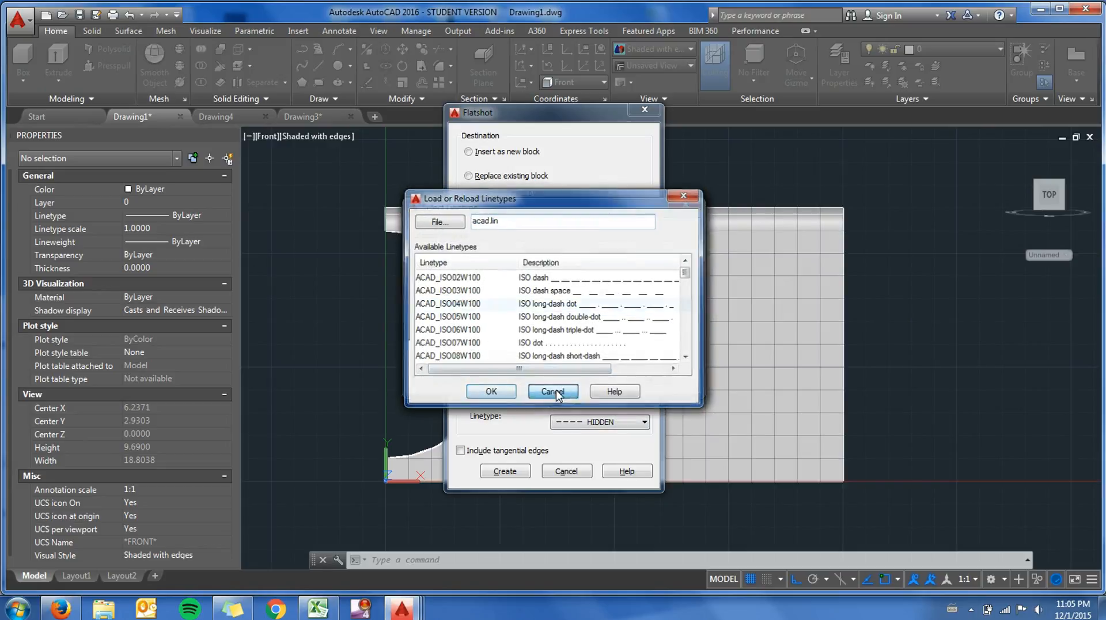
left_click(552, 392)
left_click(459, 378)
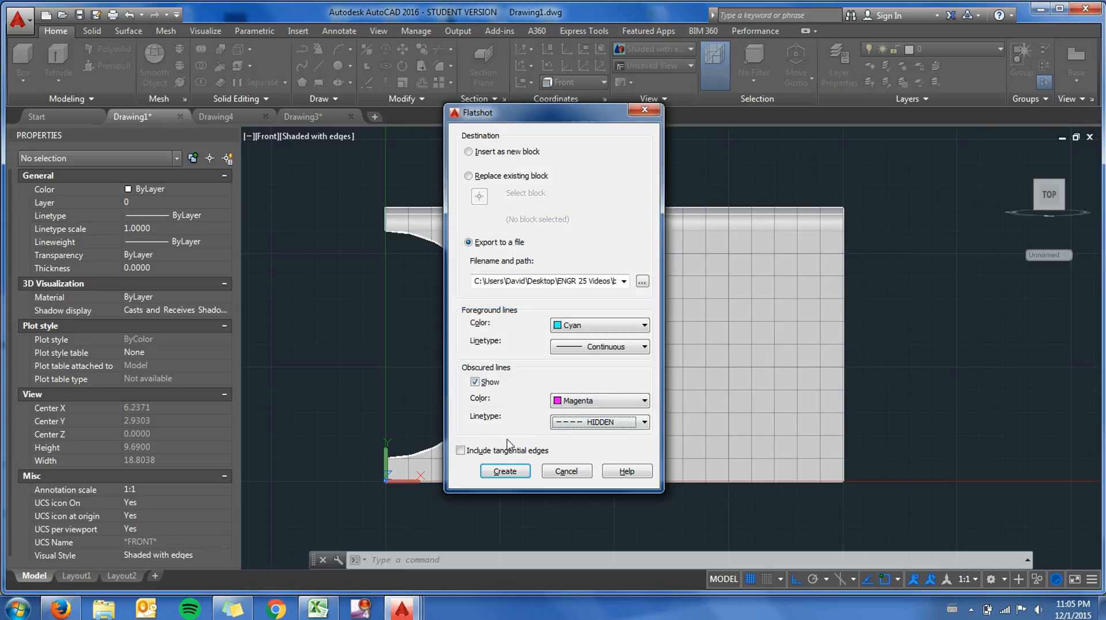
Include tangential edges and create the Flatshot of the block's front view.
left_click(460, 451)
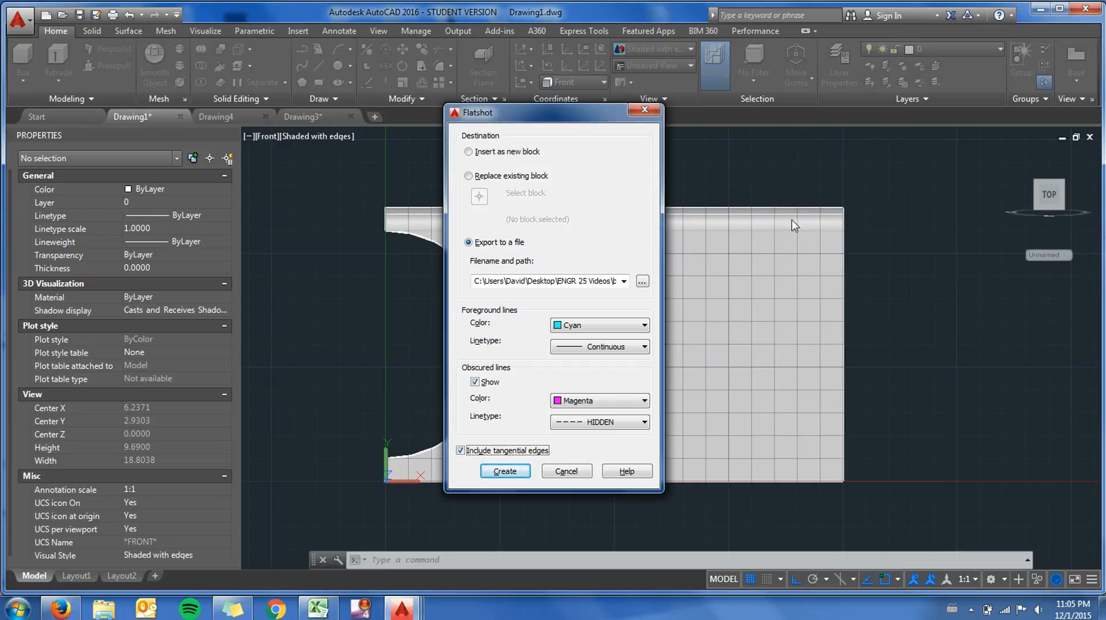
left_click(499, 475)
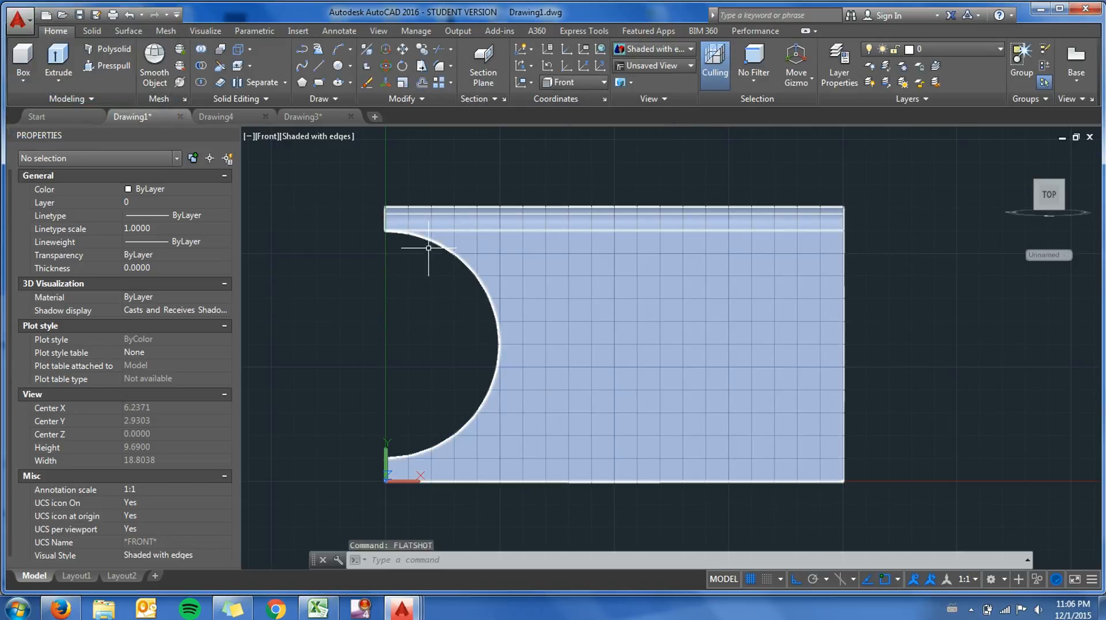
left_click(265, 136)
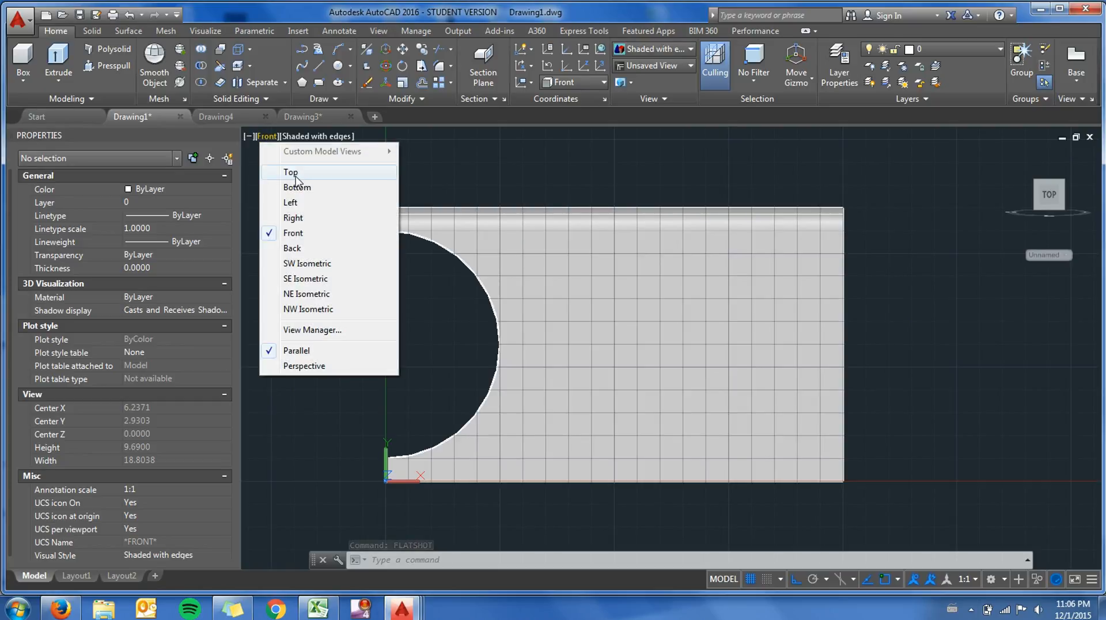
left_click(522, 180)
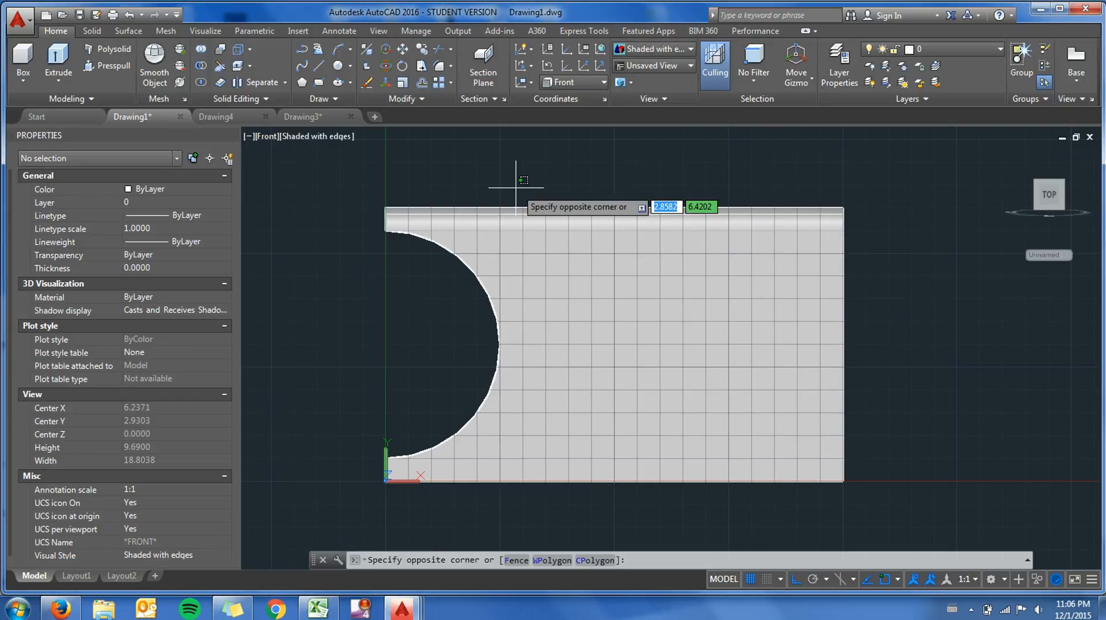
key("Escape")
scroll(561, 269, "down", 4)
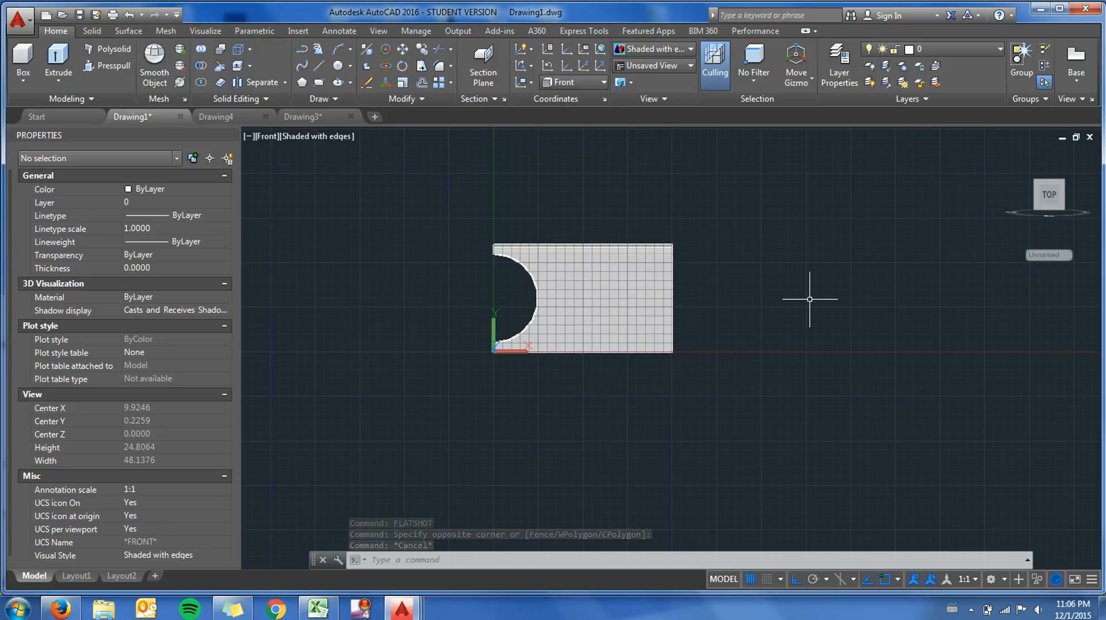
Insert the block_front drawing from the ENGR 25 Videos folder on the Desktop and place it beside the 3D block along the X axis.
type("INSERT")
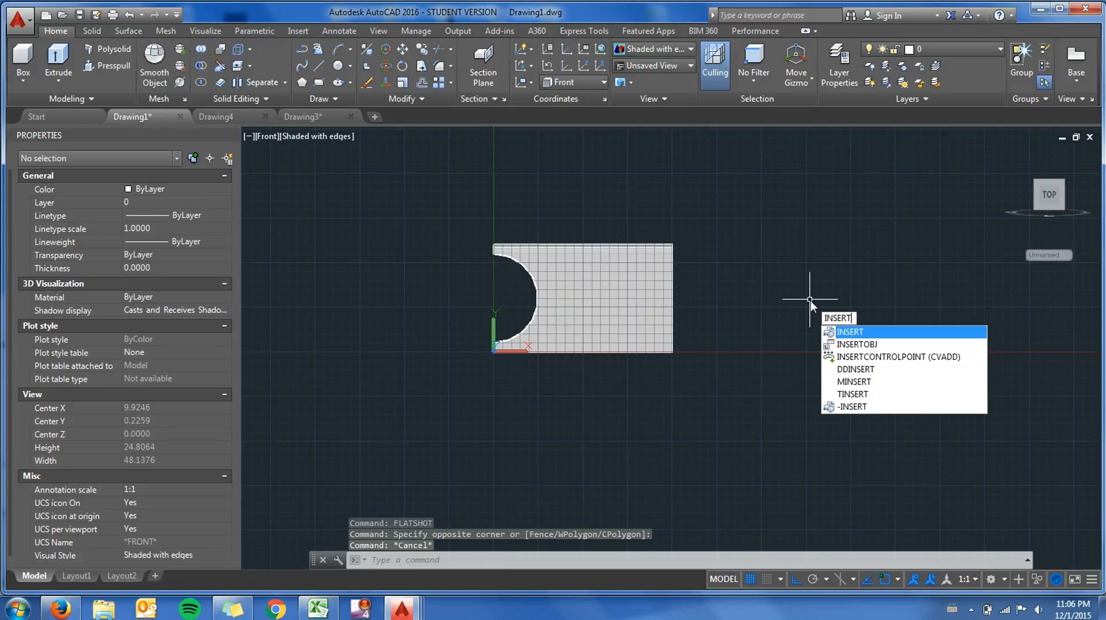
key("Return")
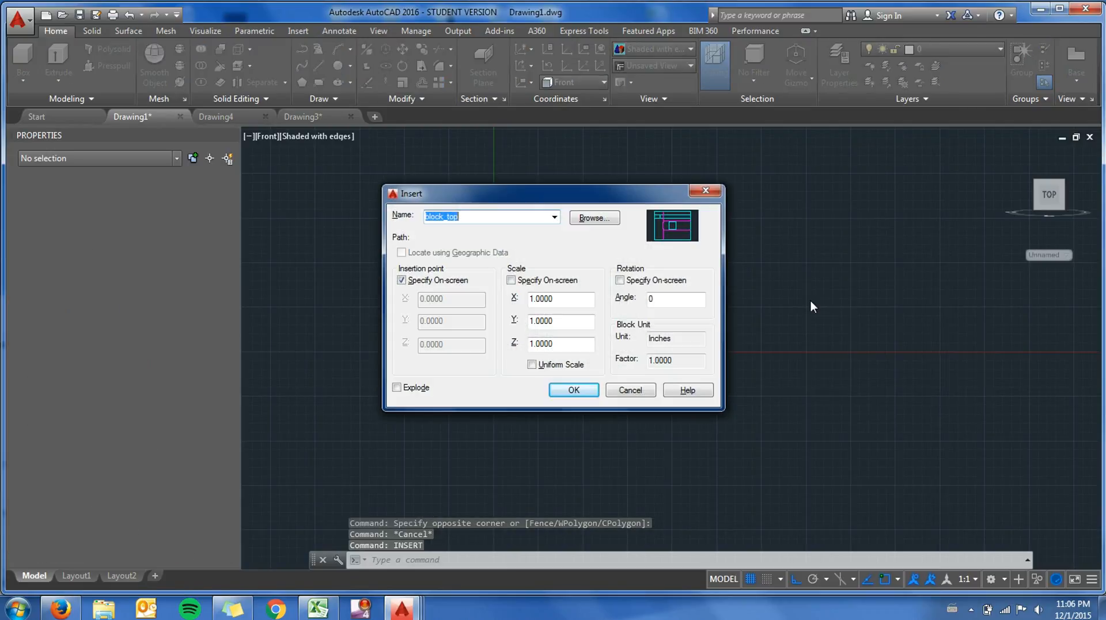
mouse_move(572, 193)
left_mouse_down()
mouse_move(742, 377)
mouse_move(812, 233)
left_mouse_up()
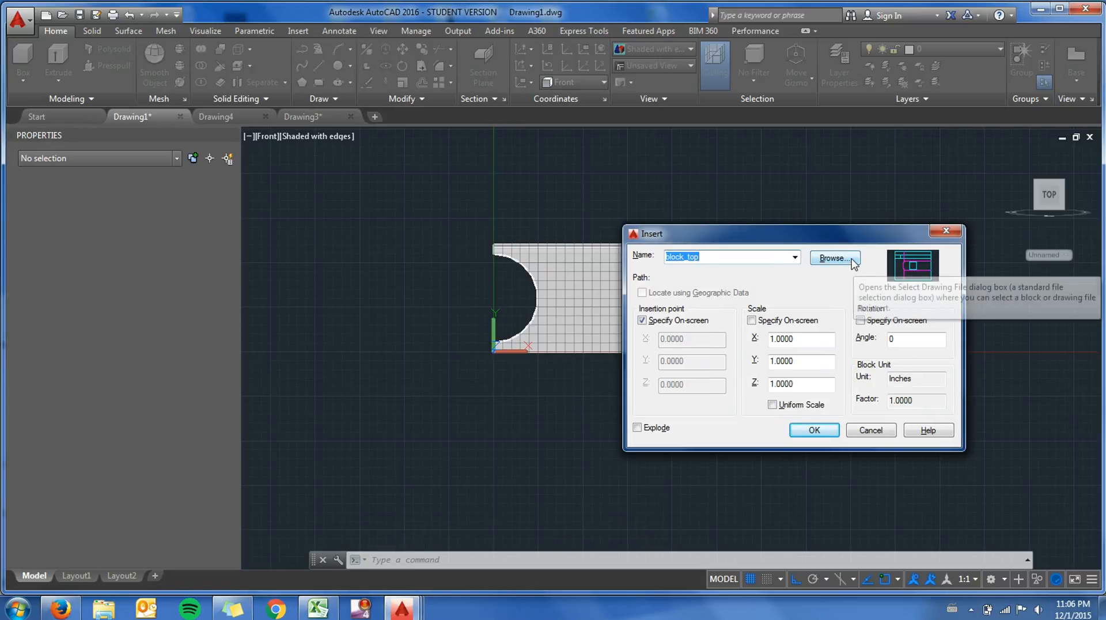
left_click(835, 258)
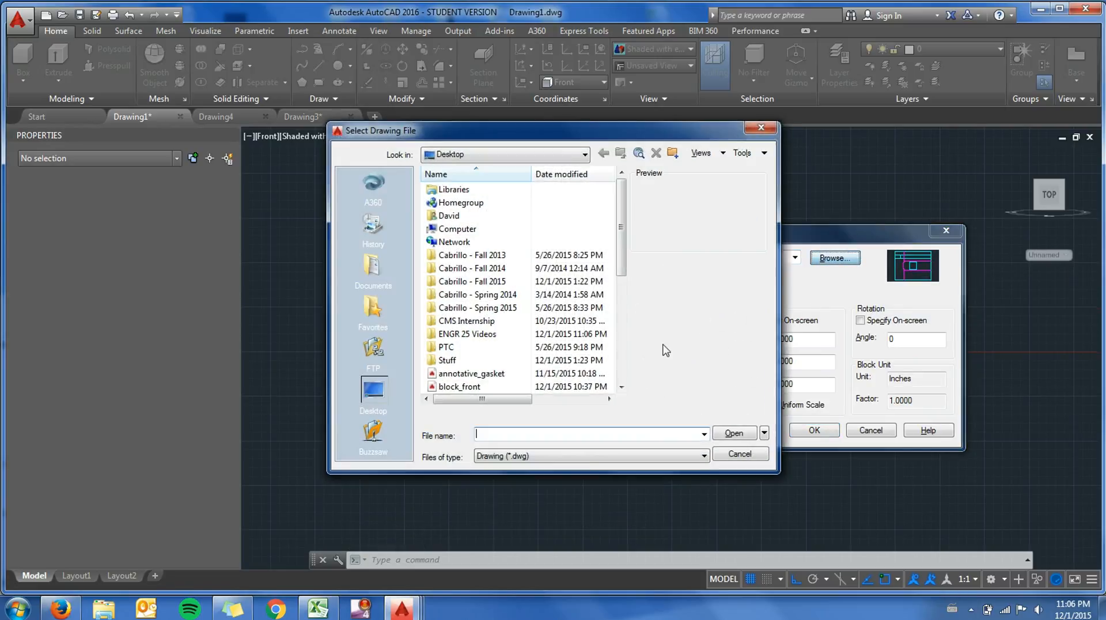
double_click(467, 333)
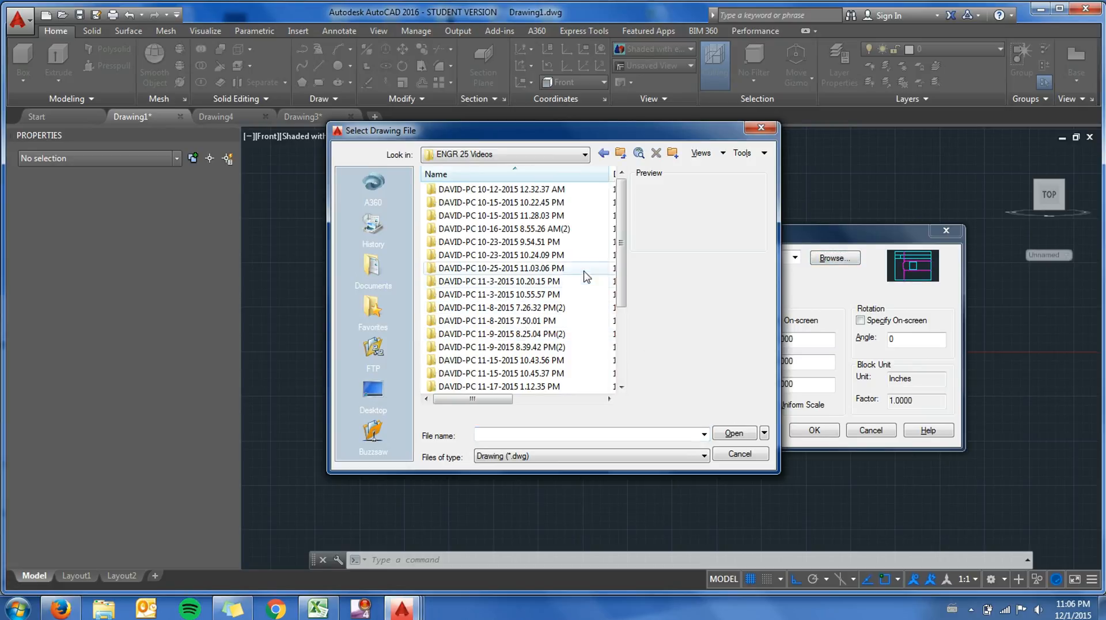
scroll(615, 368, "down", 3)
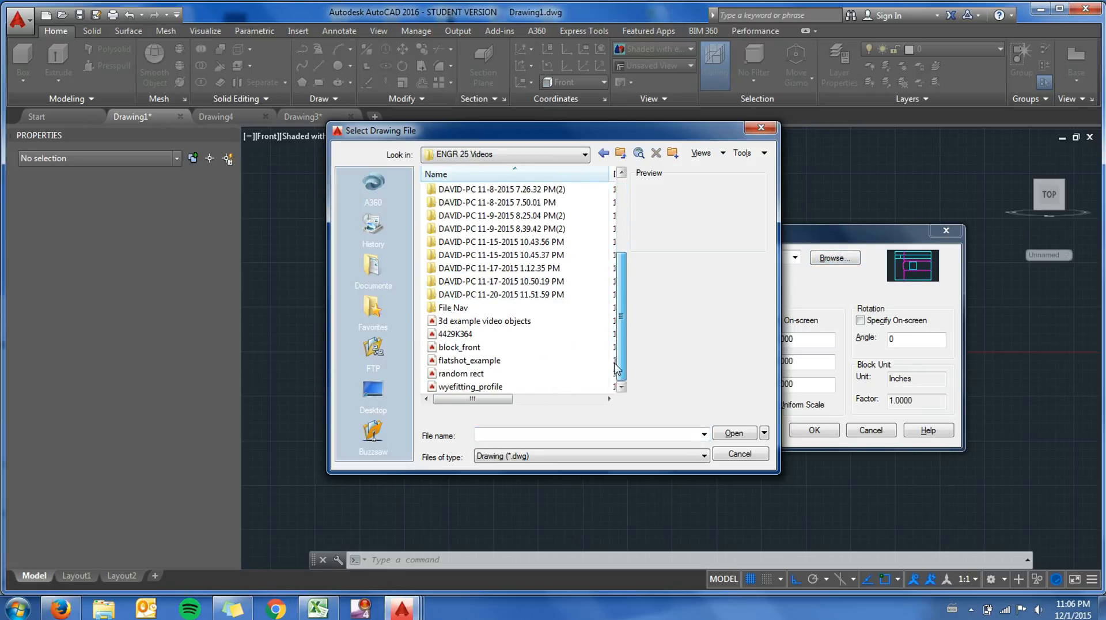
left_click(478, 348)
left_click(719, 438)
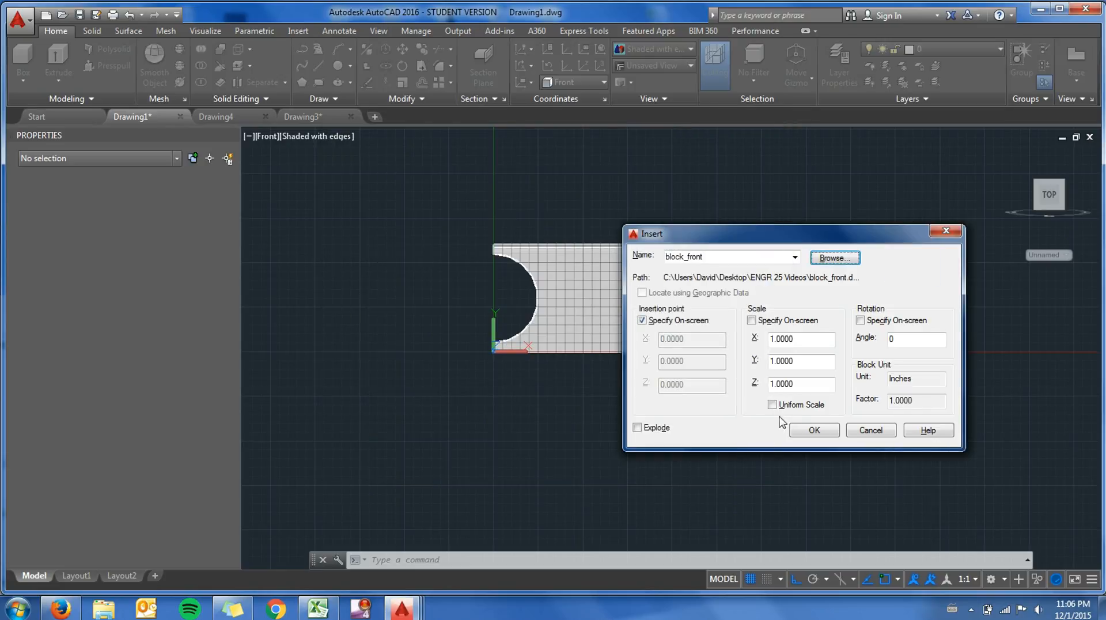
left_click(812, 430)
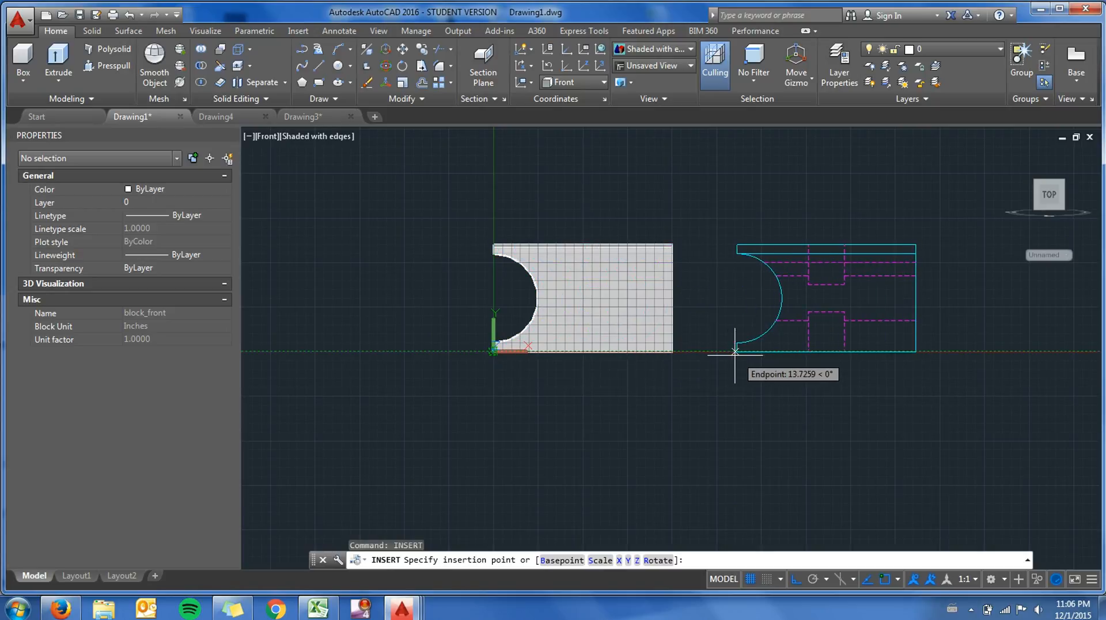
left_click(715, 352)
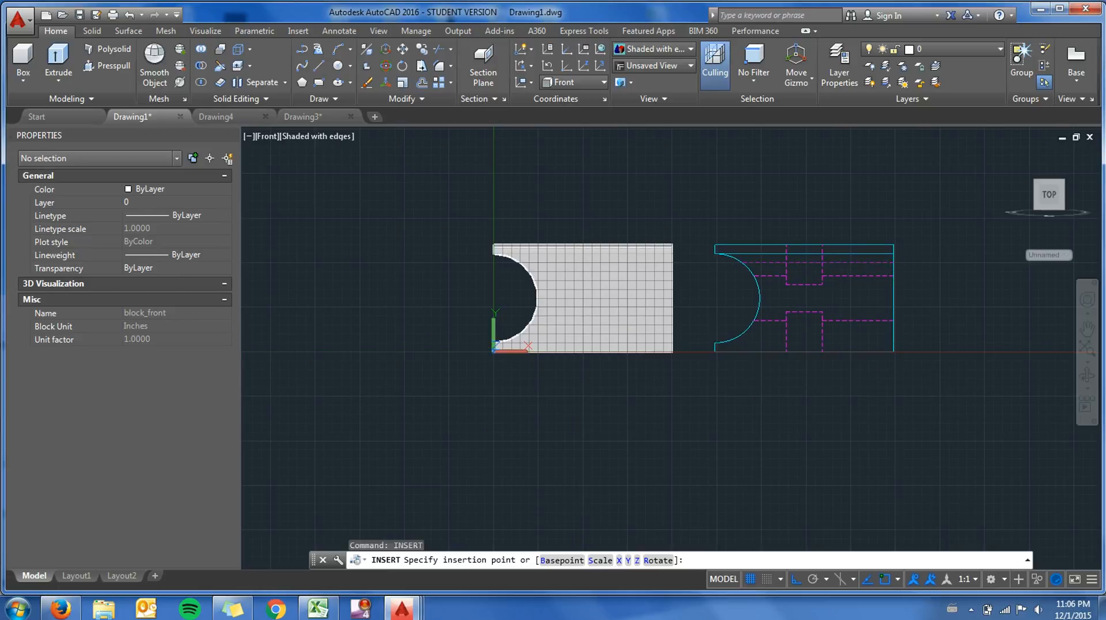
Erase the inserted flat front-view drawing beside the 3D block.
middle_click_drag(586, 398, 677, 446, "shift")
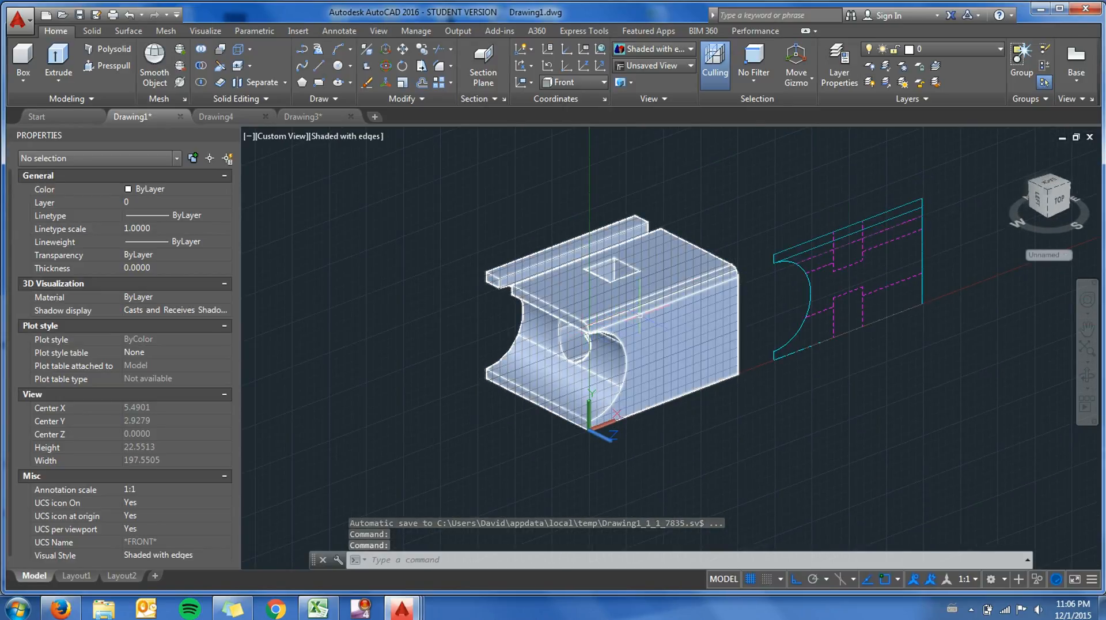
middle_click_drag(565, 345, 599, 368, "shift")
scroll(672, 282, "down", 2)
scroll(752, 271, "up", 3)
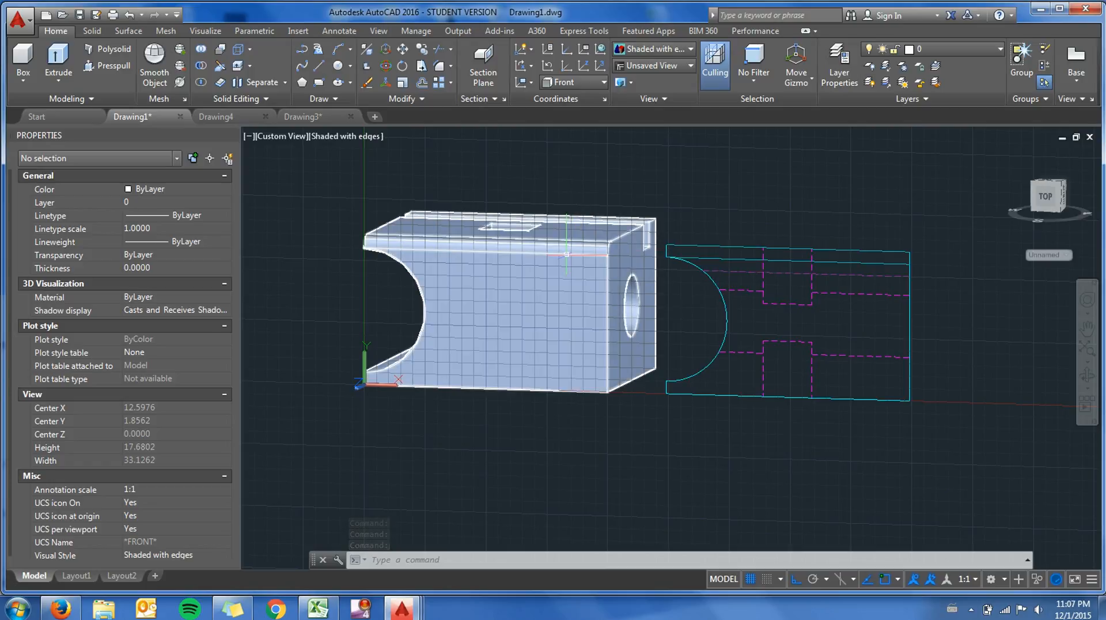
middle_click_drag(565, 255, 867, 226, "shift")
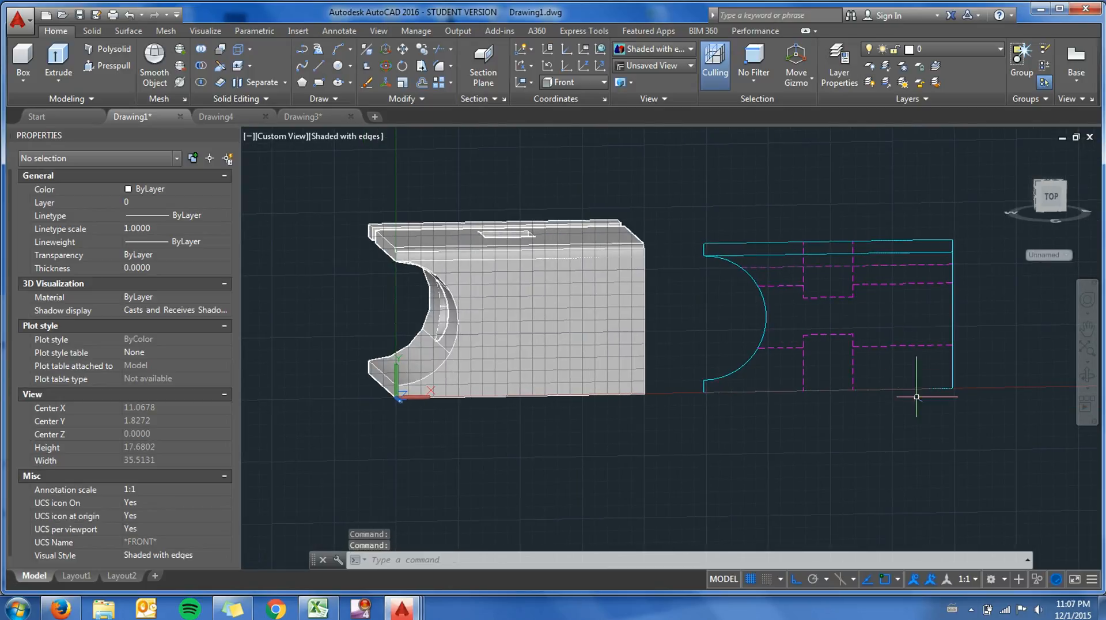
left_click(939, 423)
left_click(776, 203)
key("Delete")
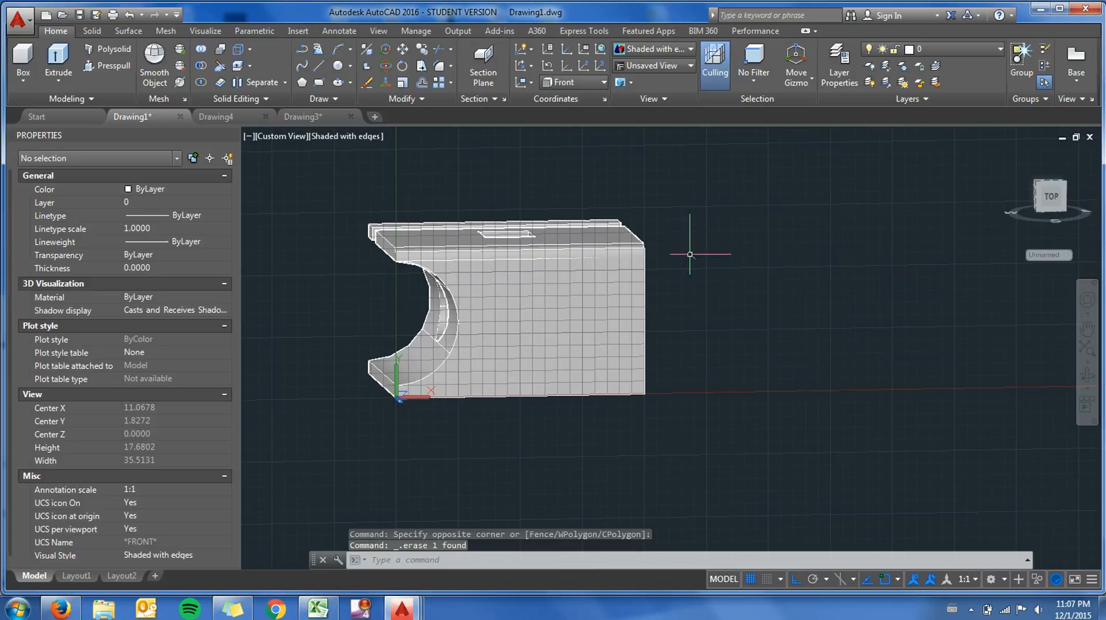
Set the model viewport to the Top view of the block.
left_click(289, 137)
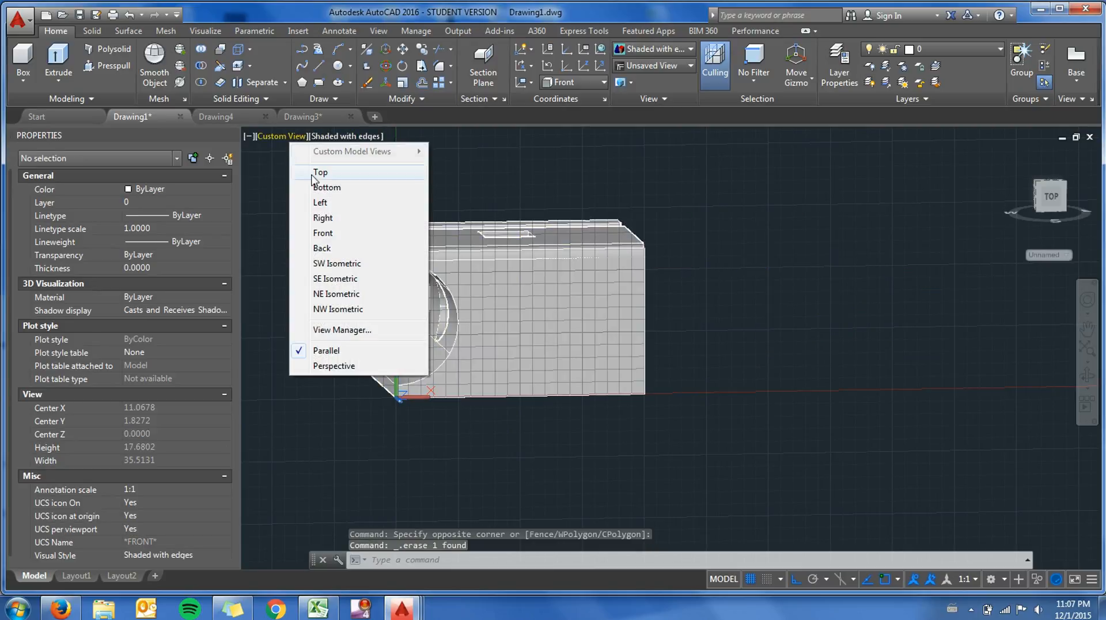
left_click(320, 172)
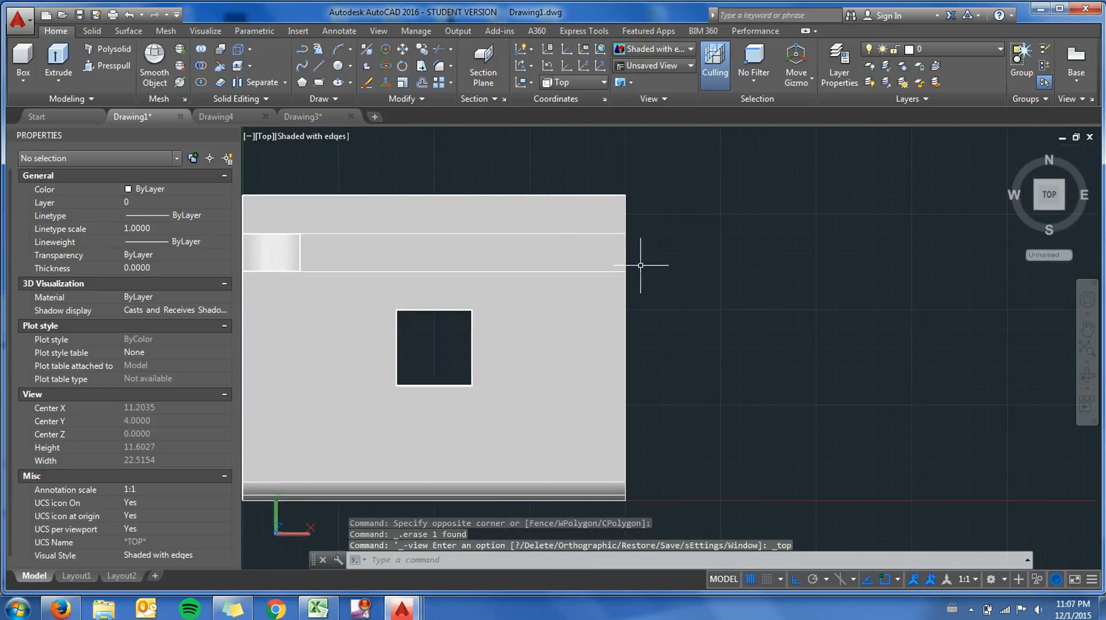
middle_click_drag(639, 265, 702, 272, "shift")
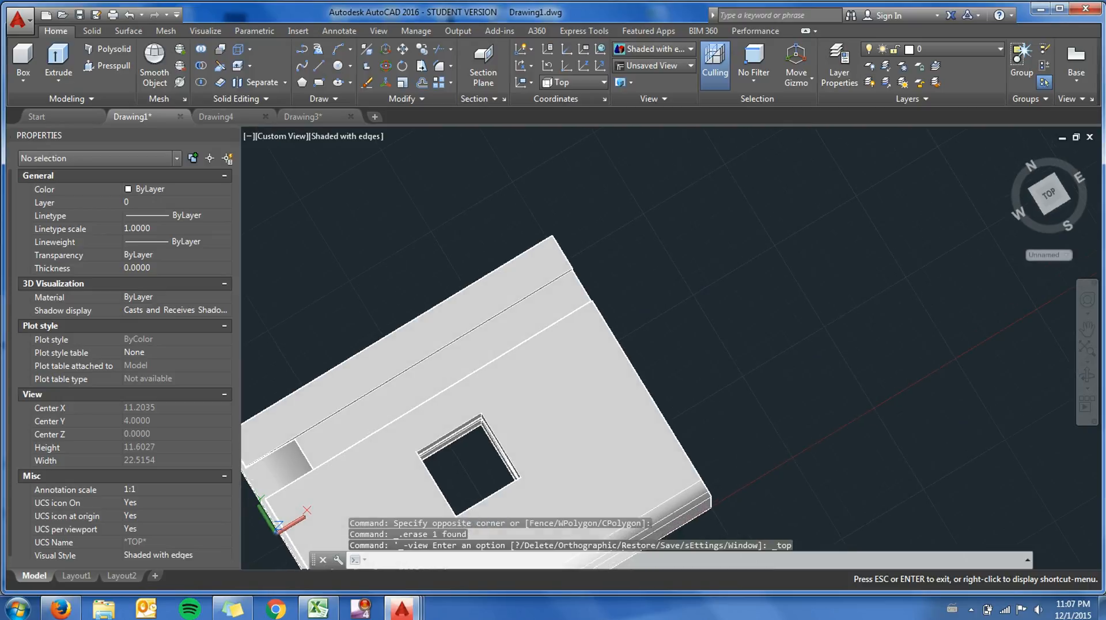
left_click(278, 137)
left_click(304, 171)
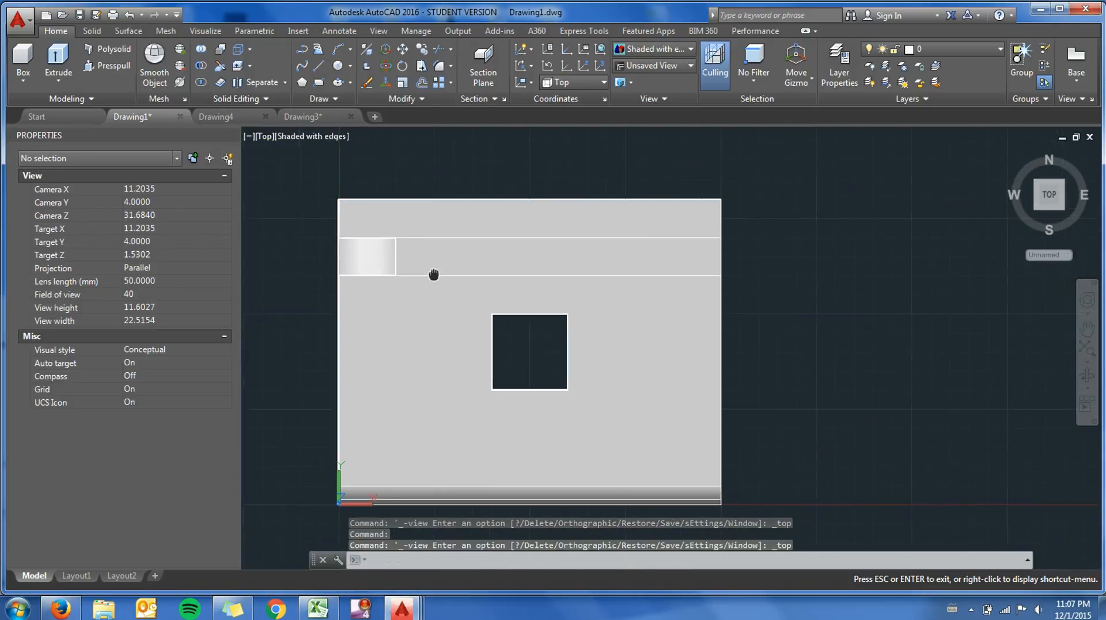
Create a Flatshot of the block's top view, exported to the file block_top in the ENGR 25 Videos folder on the Desktop.
type("flatshot")
key("Return")
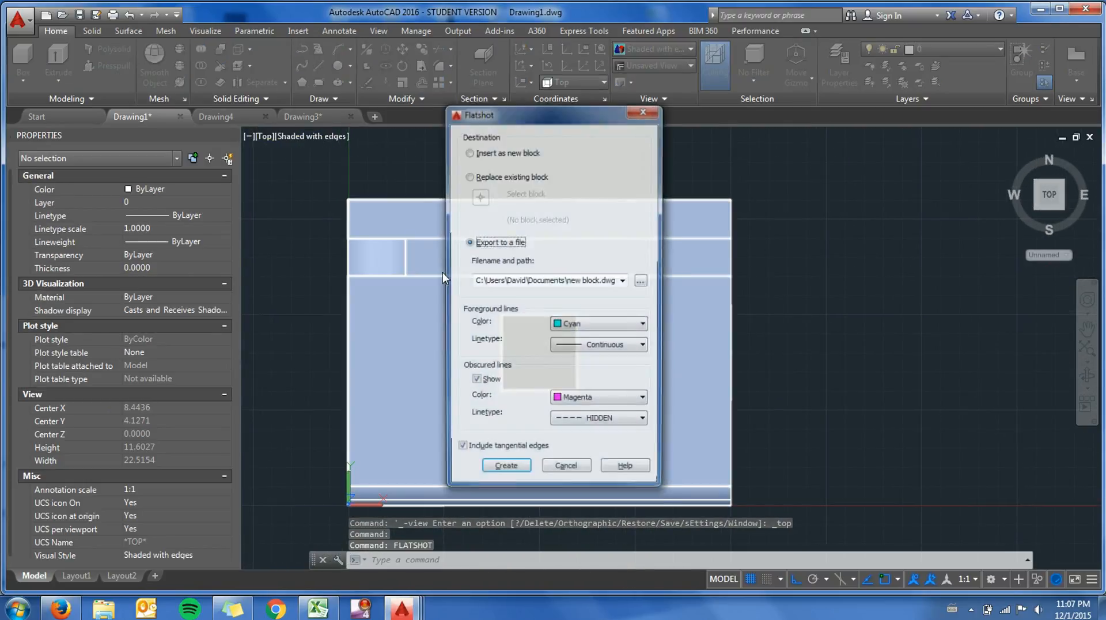
left_click(642, 282)
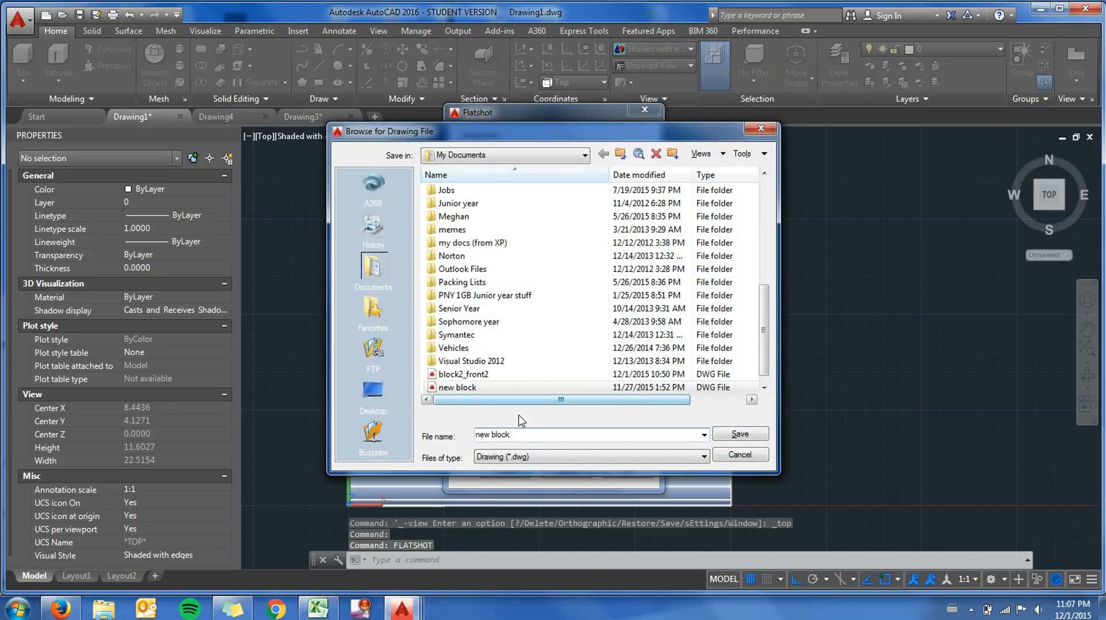
type("block")
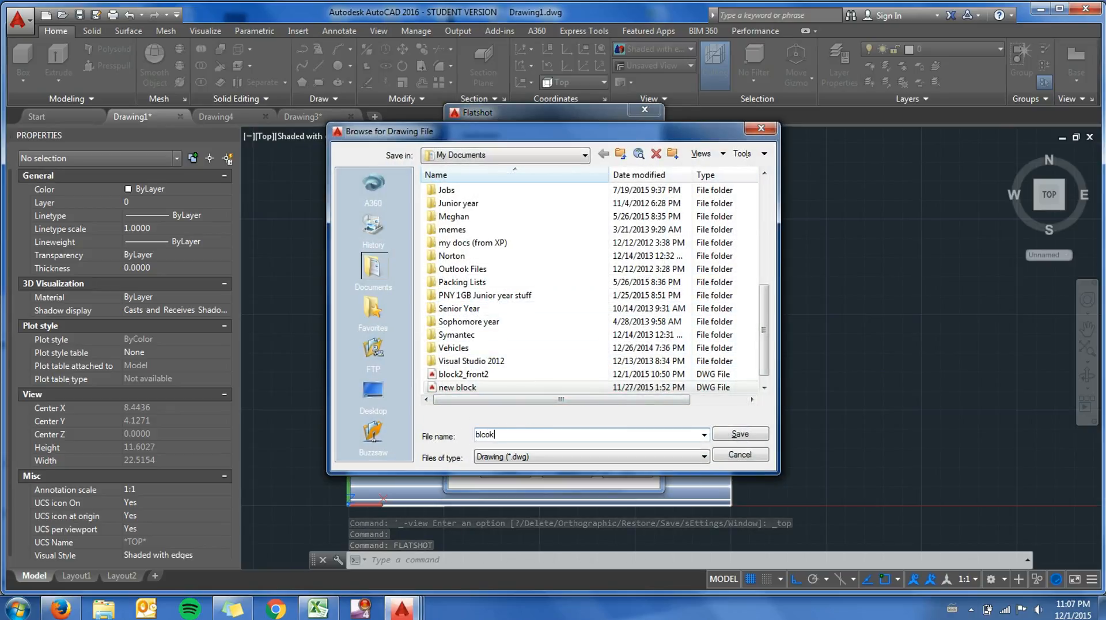
type("_top")
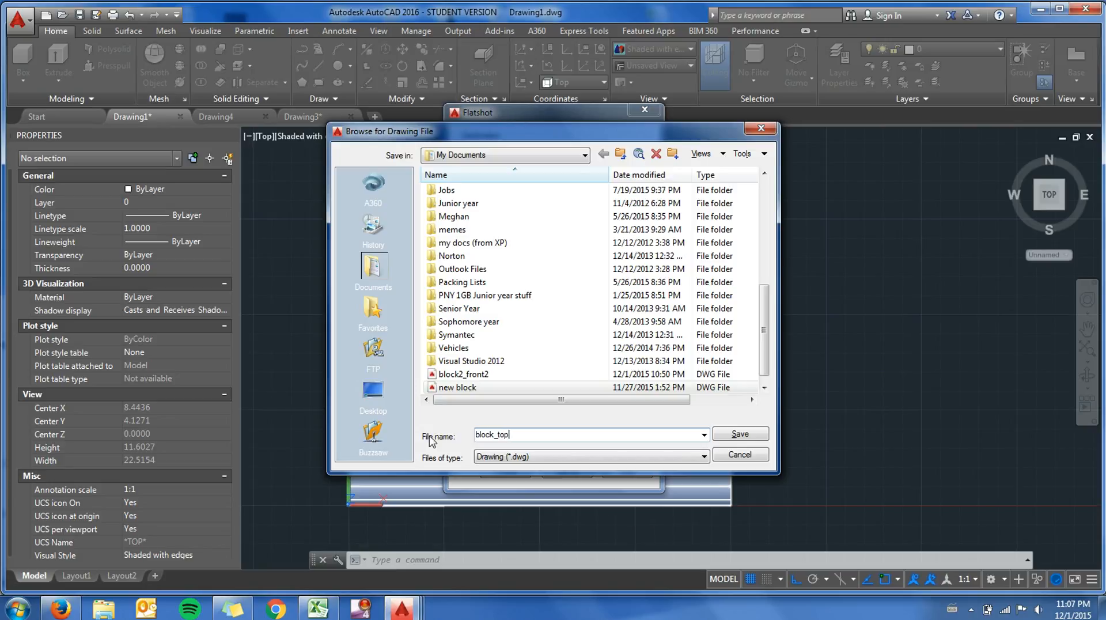
left_click(372, 392)
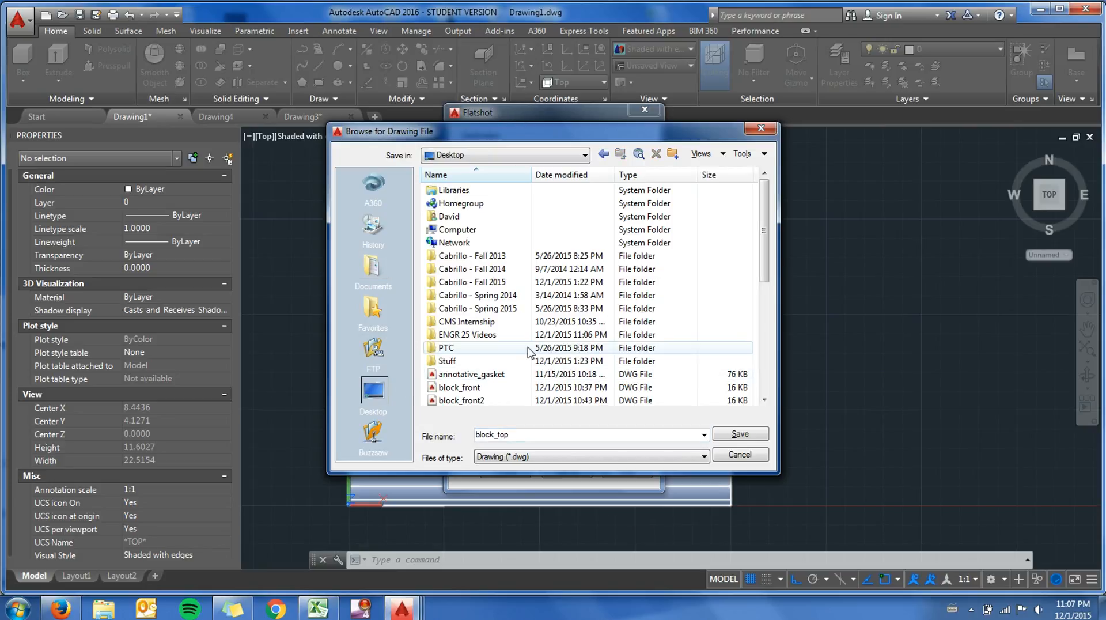
double_click(490, 336)
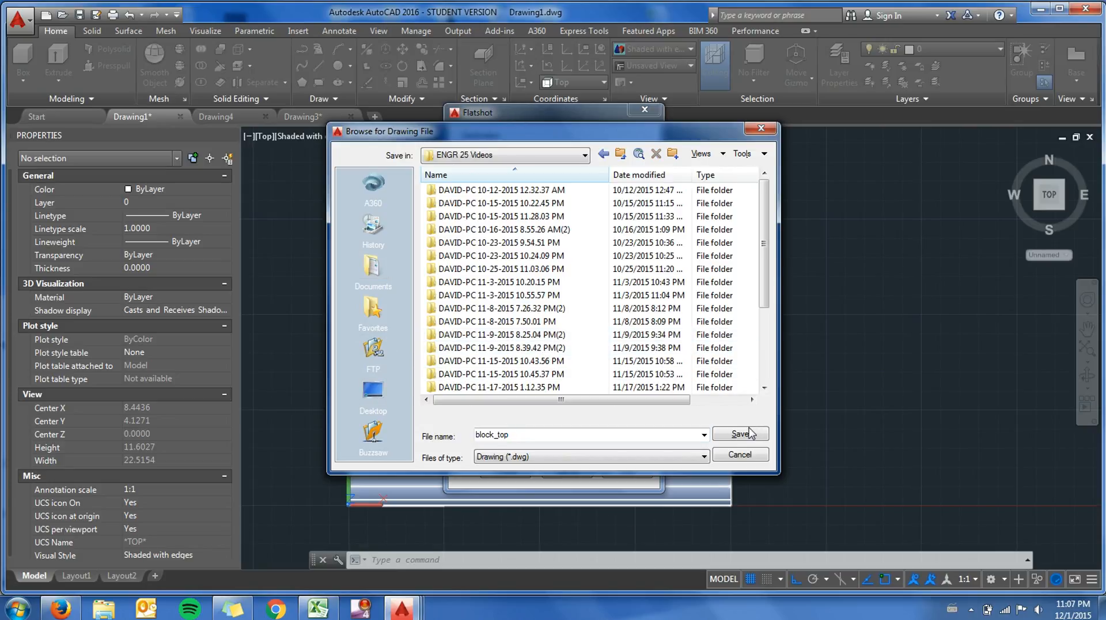
left_click(748, 434)
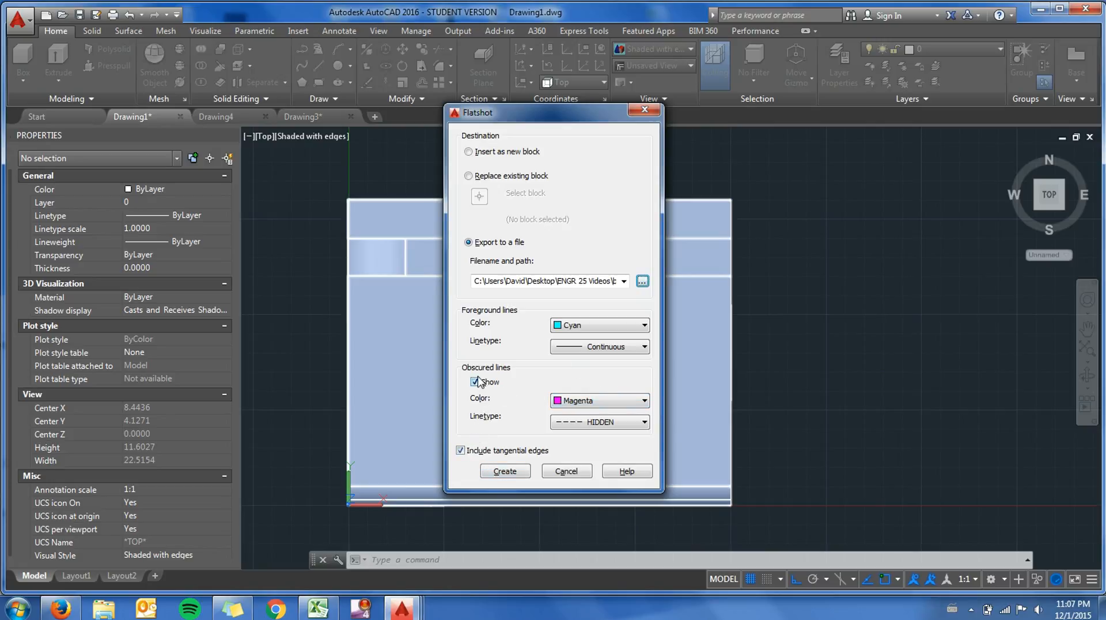
left_click(505, 471)
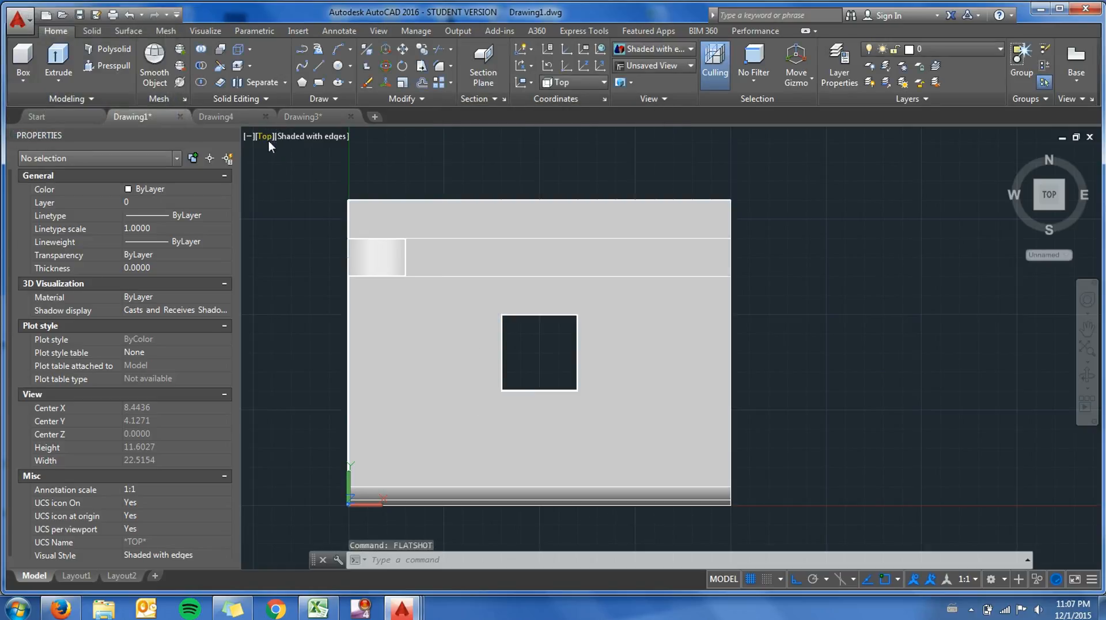
Set the model viewport to the Left view of the block.
left_click(266, 139)
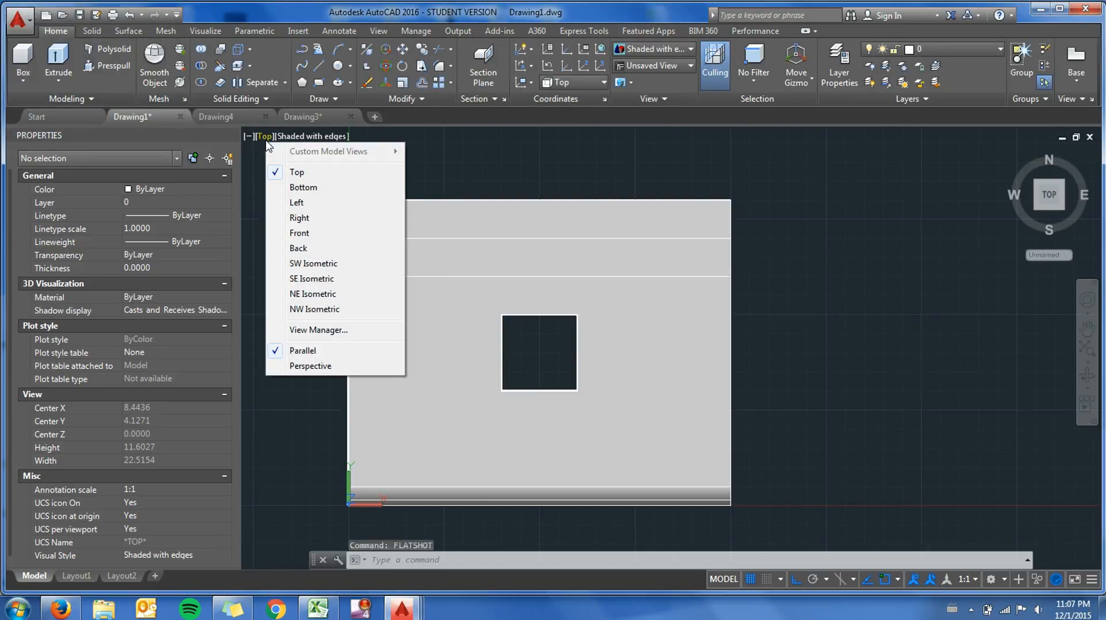
left_click(298, 203)
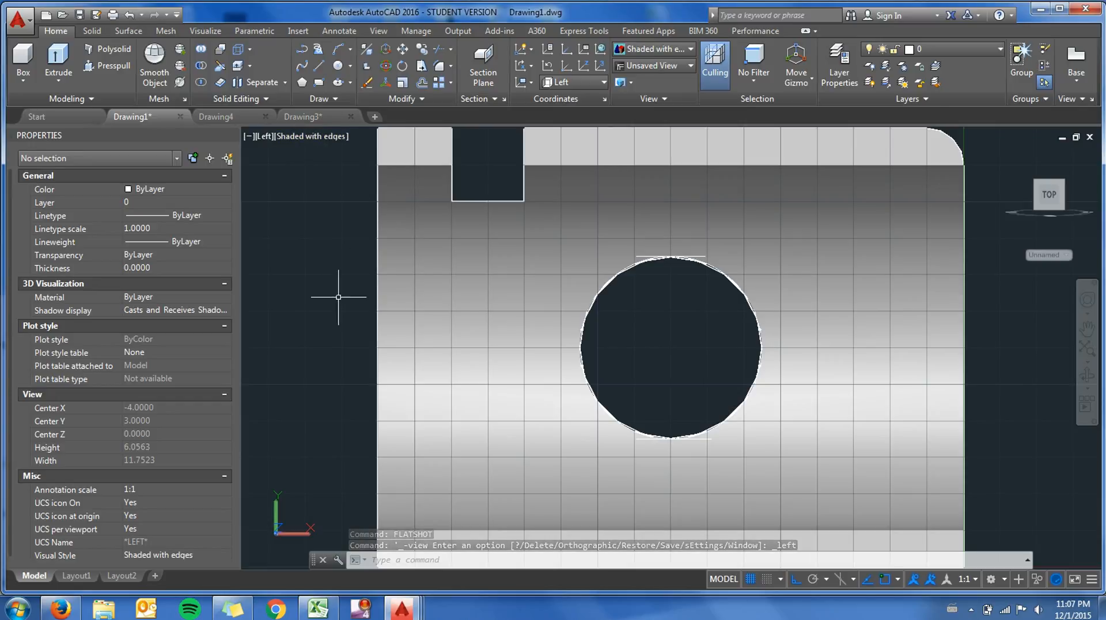
scroll(339, 297, "down", 2)
Create a Flatshot of the block's left view, exported to the file block_left in the ENGR 25 Videos folder on the Desktop.
type("flatshot")
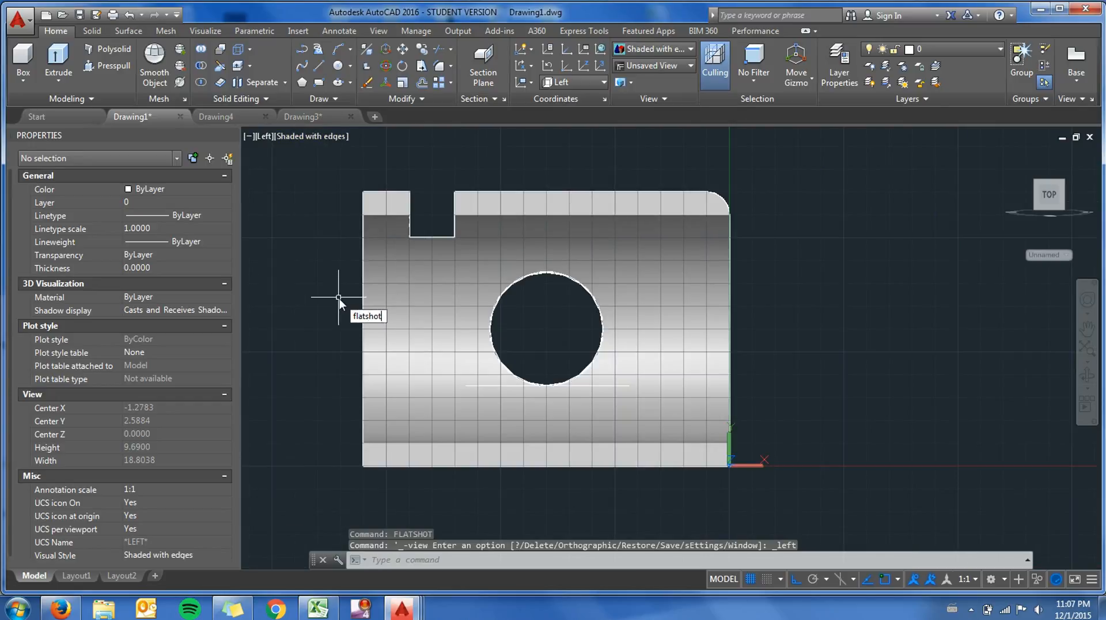
key("Return")
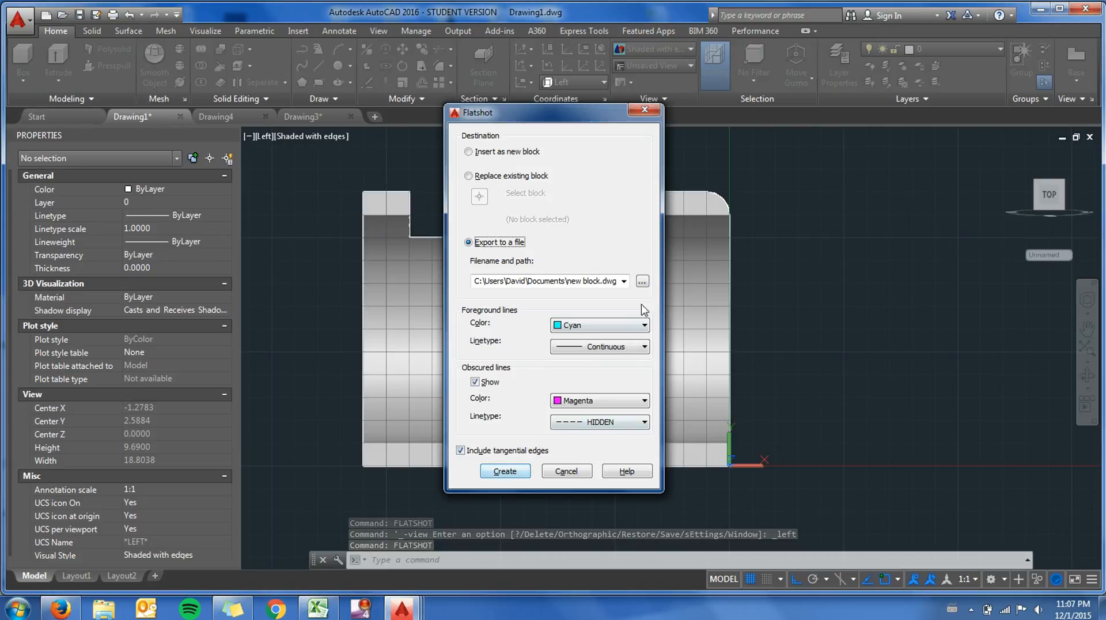
left_click(646, 285)
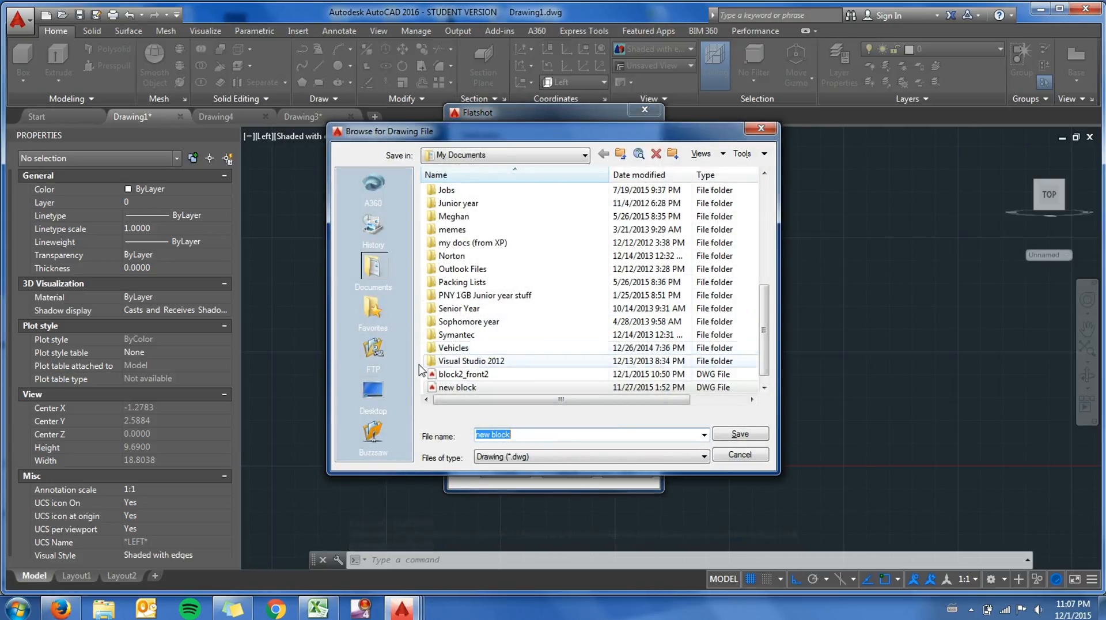
left_click(381, 395)
double_click(461, 339)
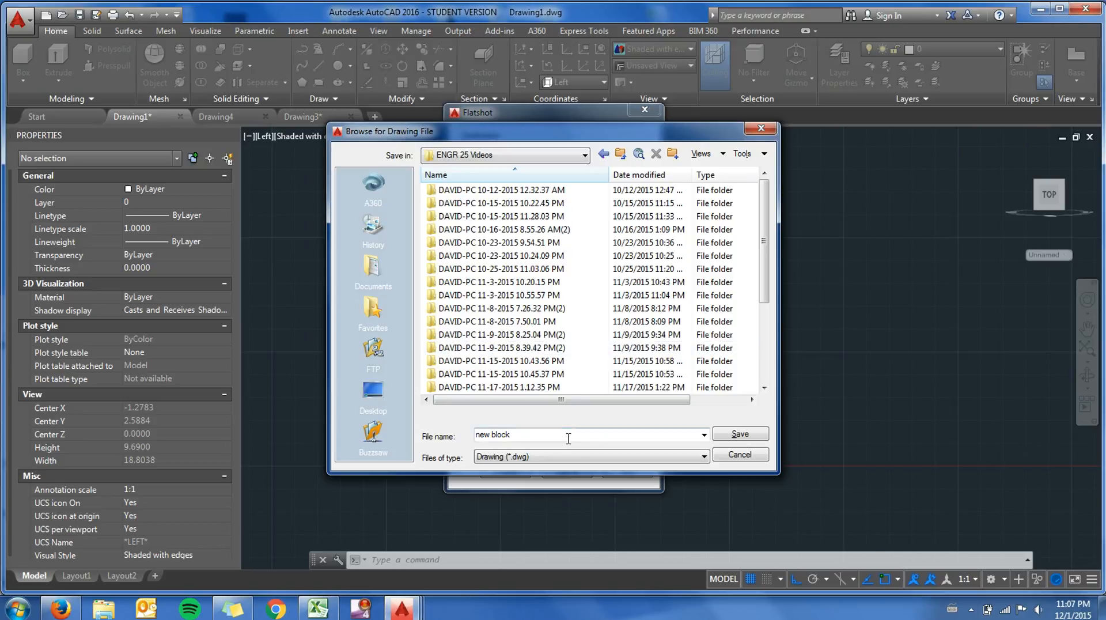
left_click_drag(557, 433, 455, 434)
type("bloc")
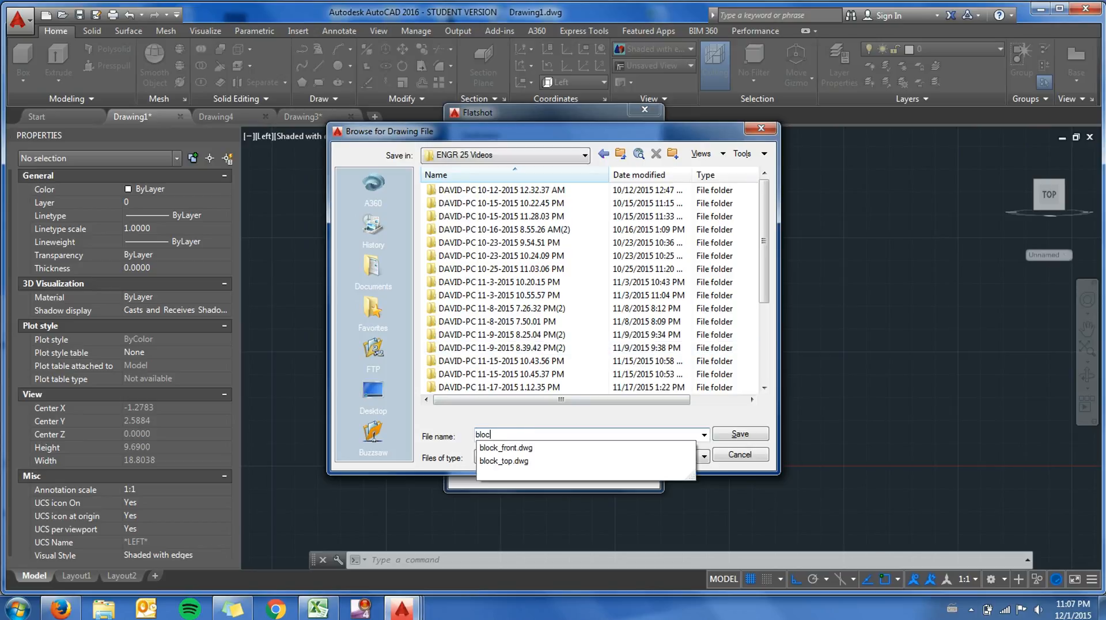
type("k_left")
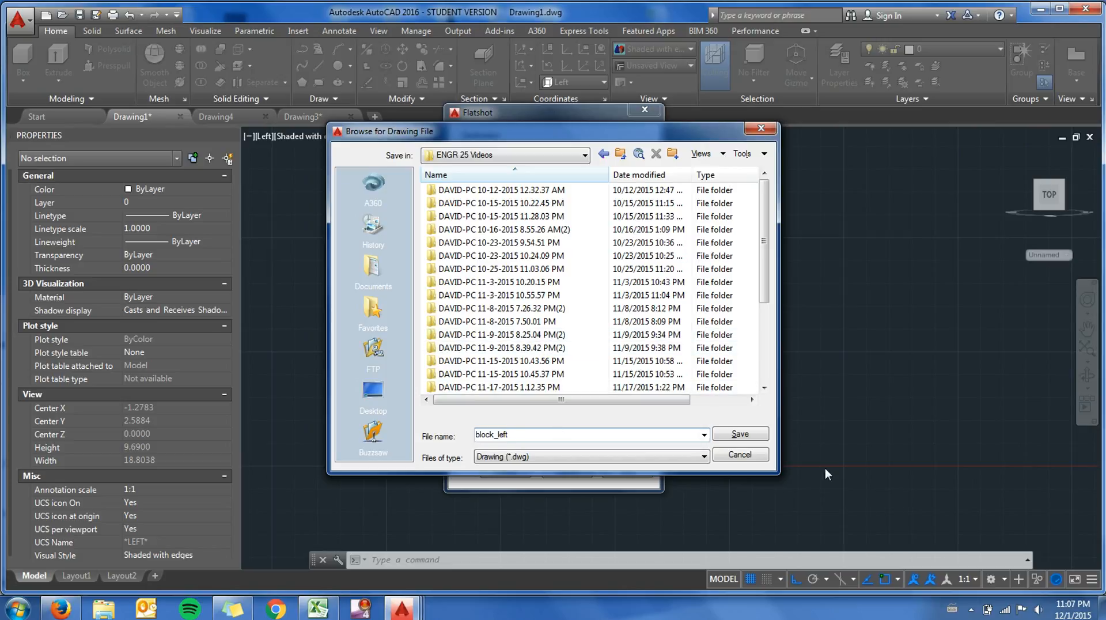
left_click(752, 437)
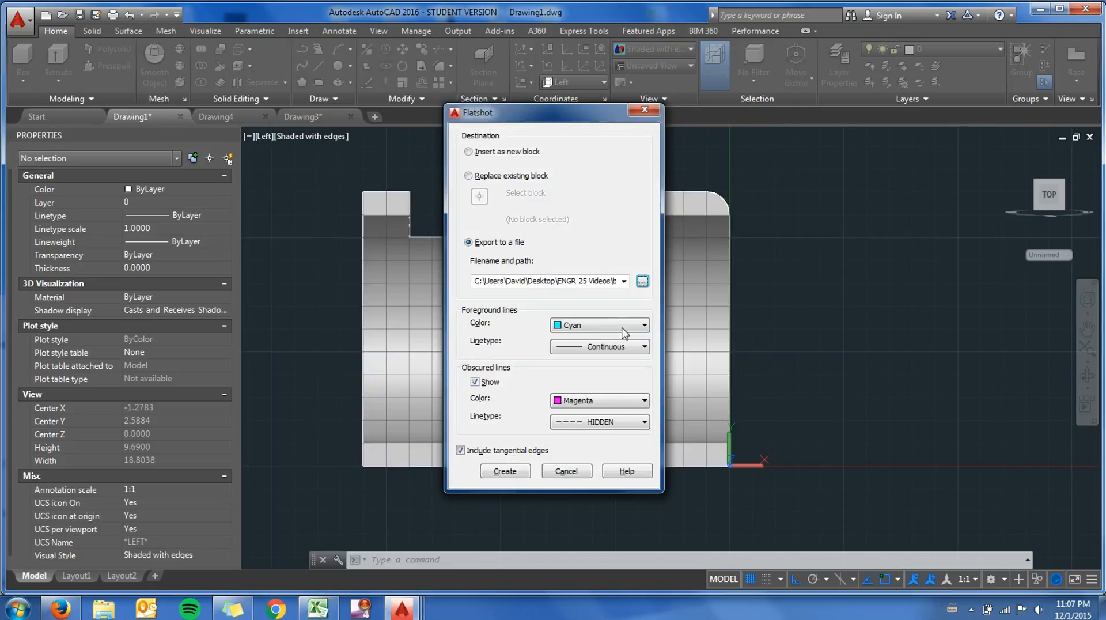
left_click(504, 471)
Set the model viewport to the SW Isometric view of the block.
left_click(265, 137)
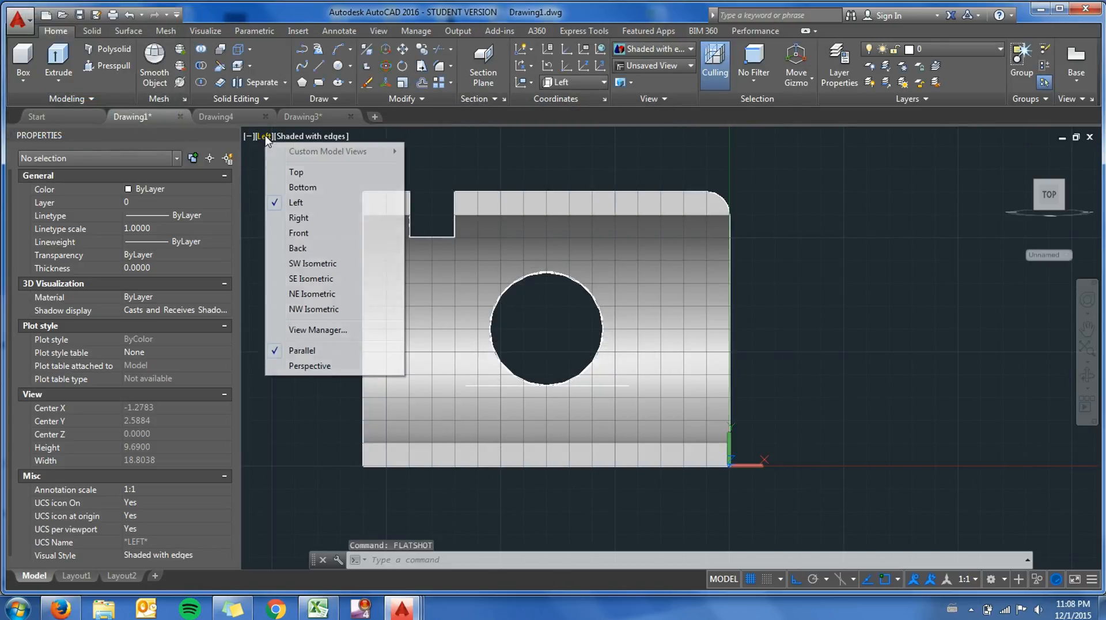
left_click(313, 263)
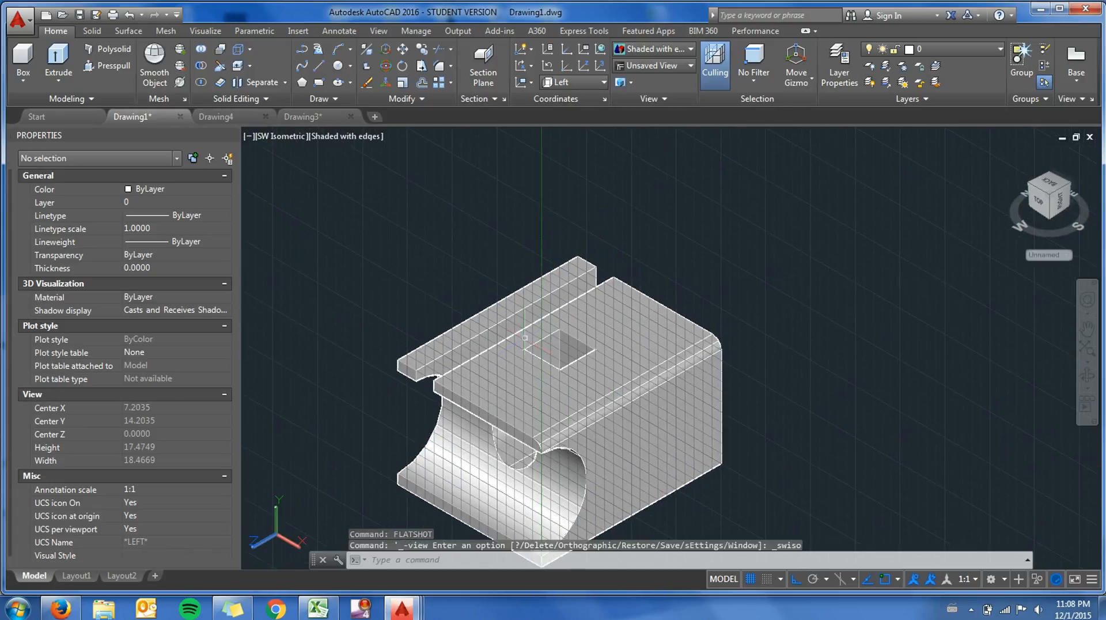
middle_click_drag(525, 337, 377, 236, "shift")
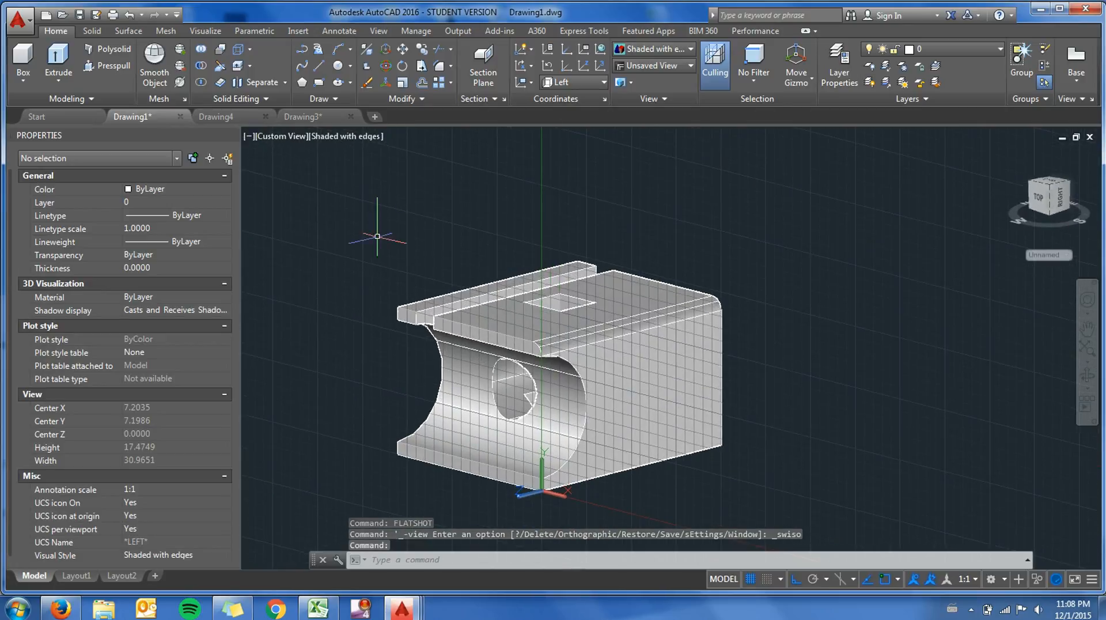
left_click(281, 137)
left_click(314, 260)
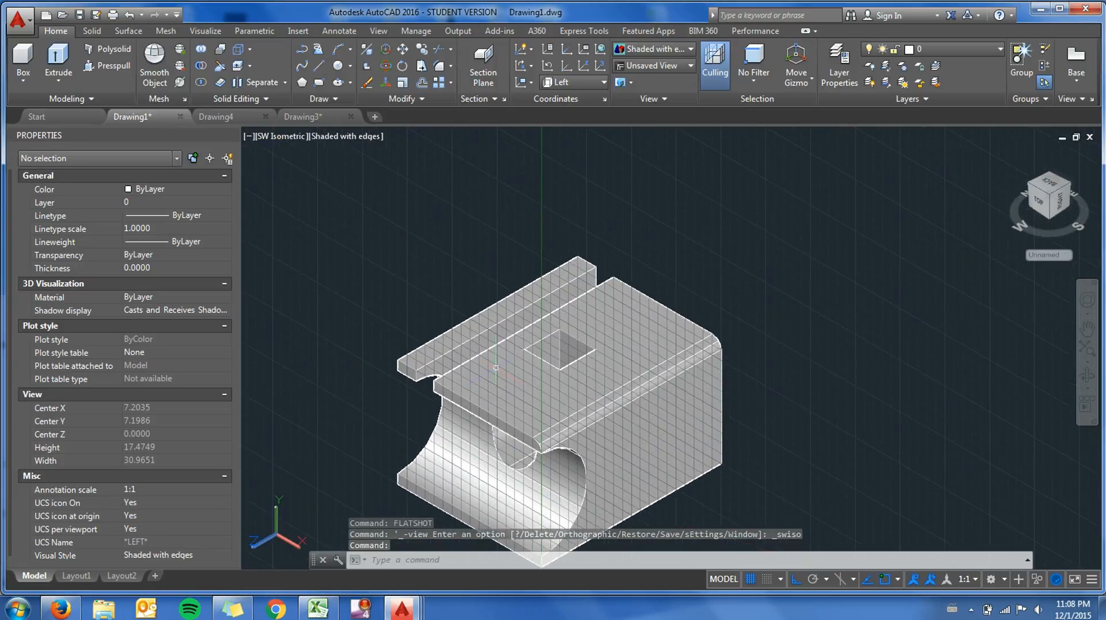
middle_click_drag(495, 367, 549, 271)
Create a Flatshot of the block's isometric view, exported to the file block_iso in the ENGR 25 Videos folder on the Desktop.
type("flatsh")
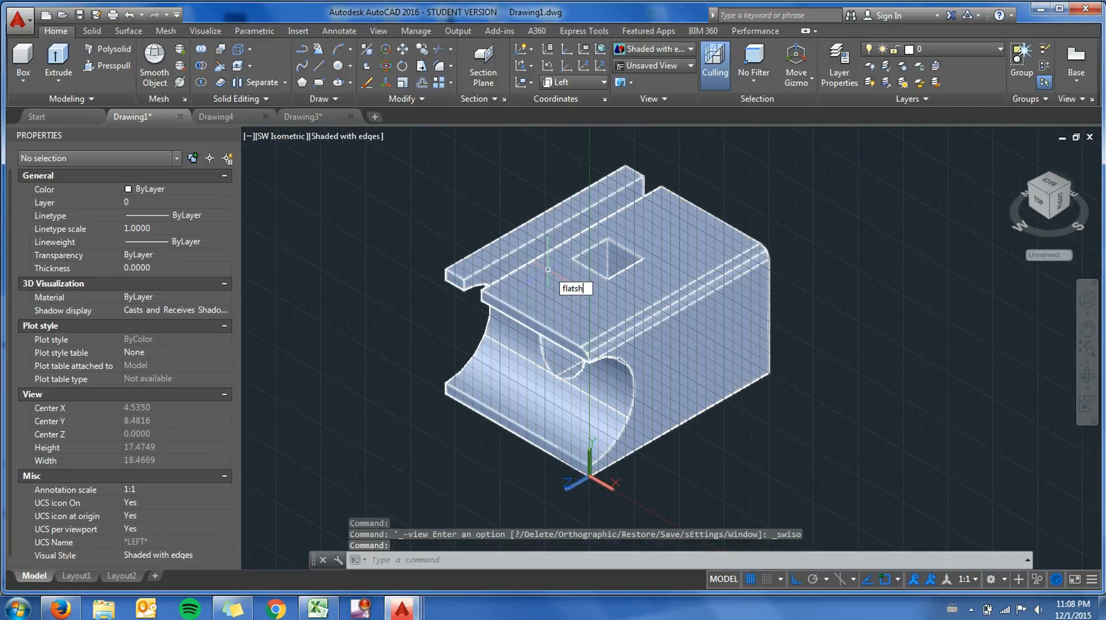
type("ot")
key("Return")
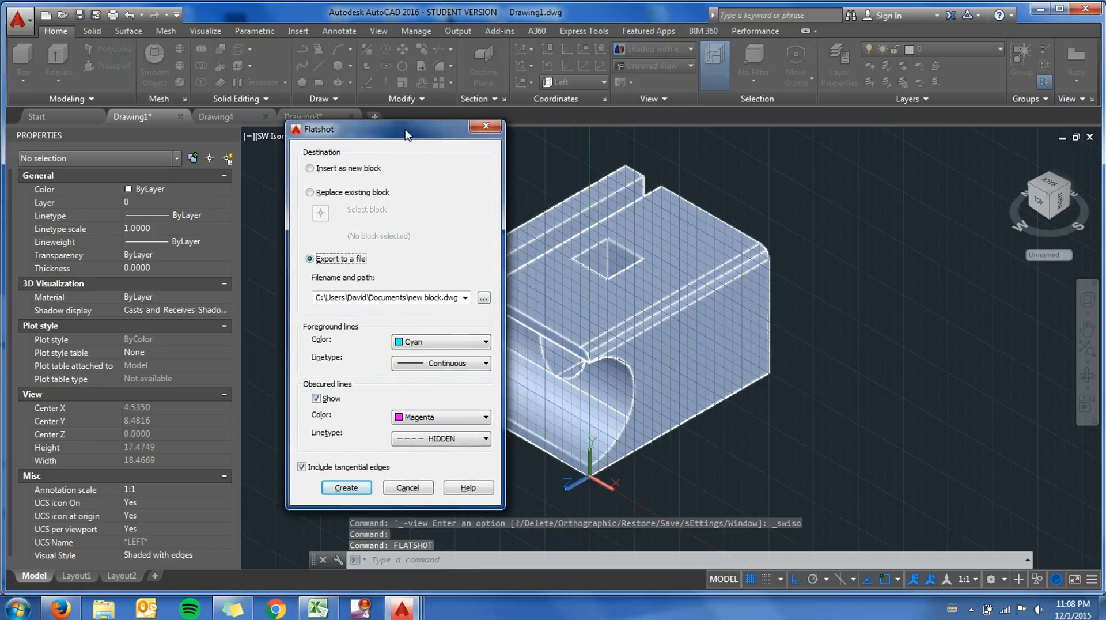
left_click_drag(406, 134, 322, 132)
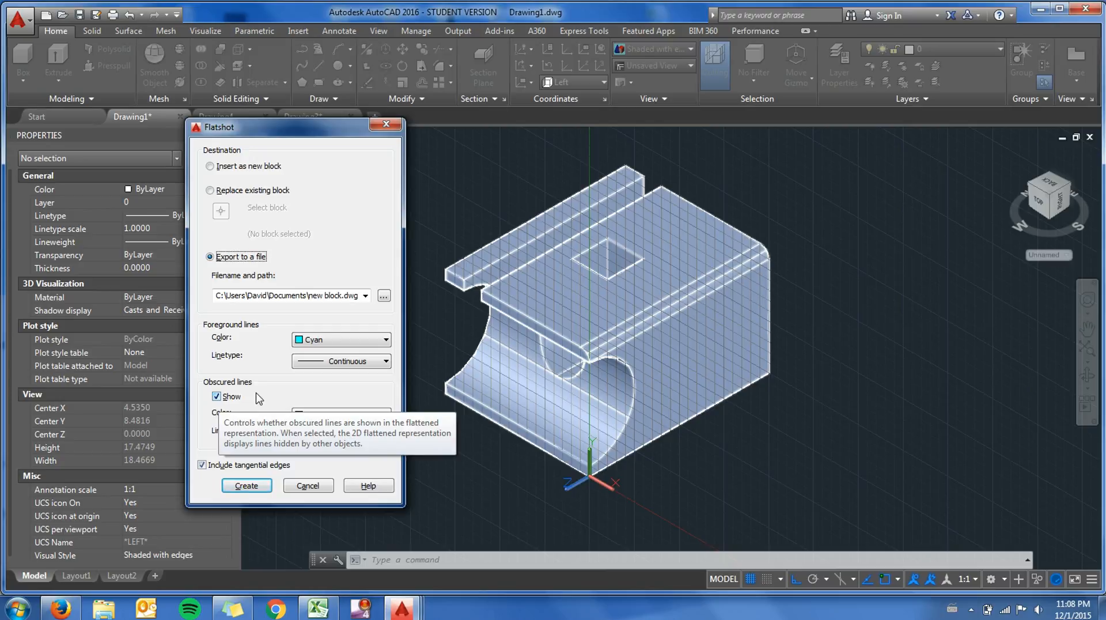
left_click(247, 486)
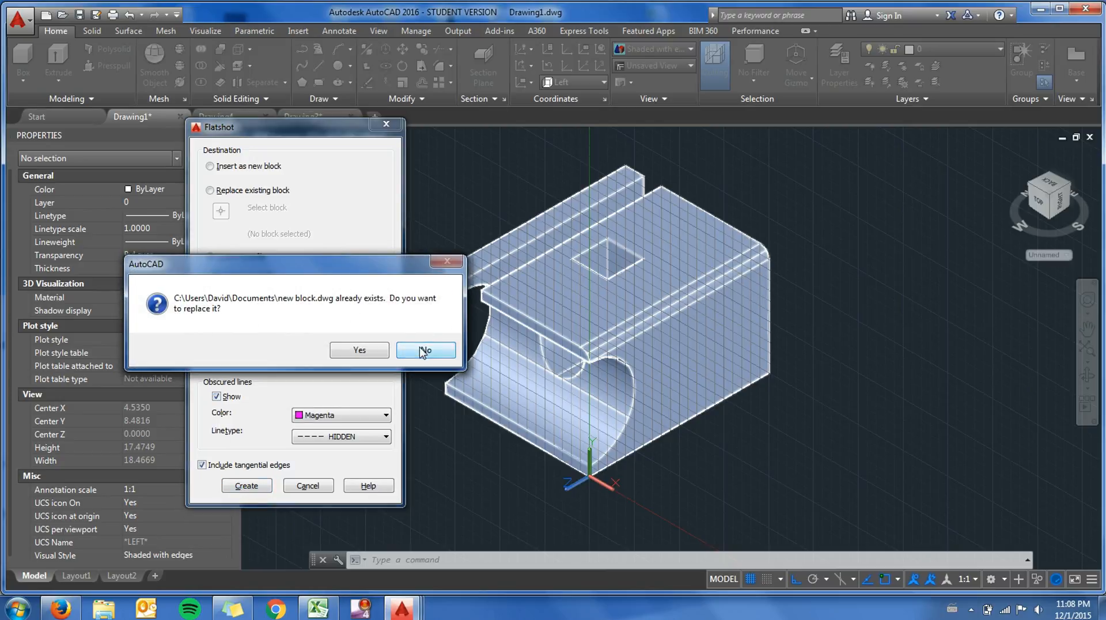
left_click(423, 350)
left_click(387, 295)
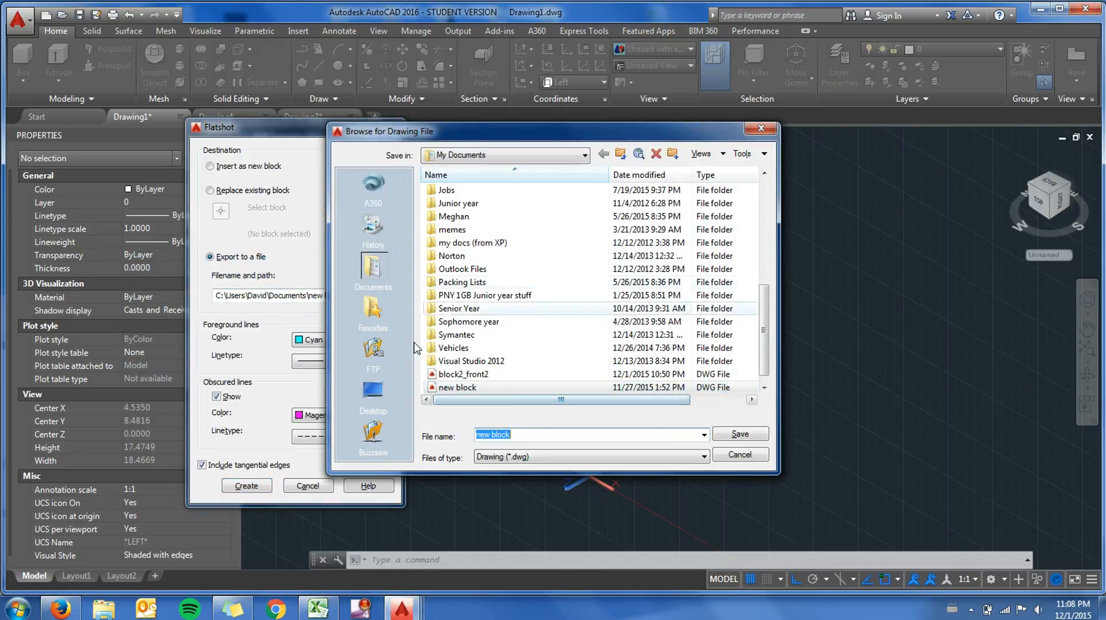
left_click(372, 389)
double_click(482, 337)
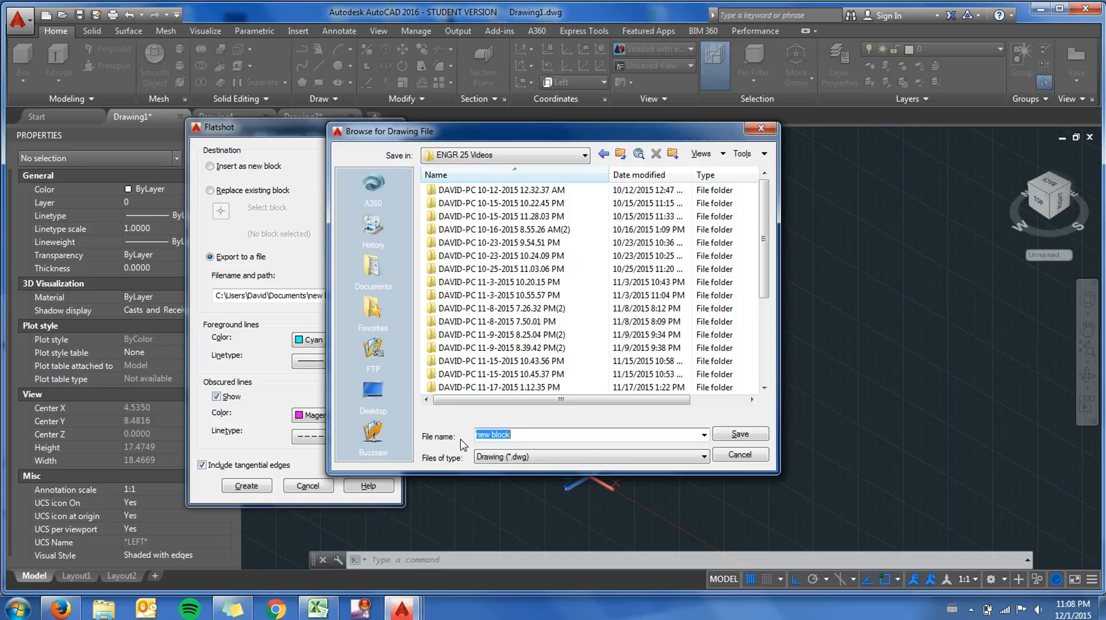
type("block")
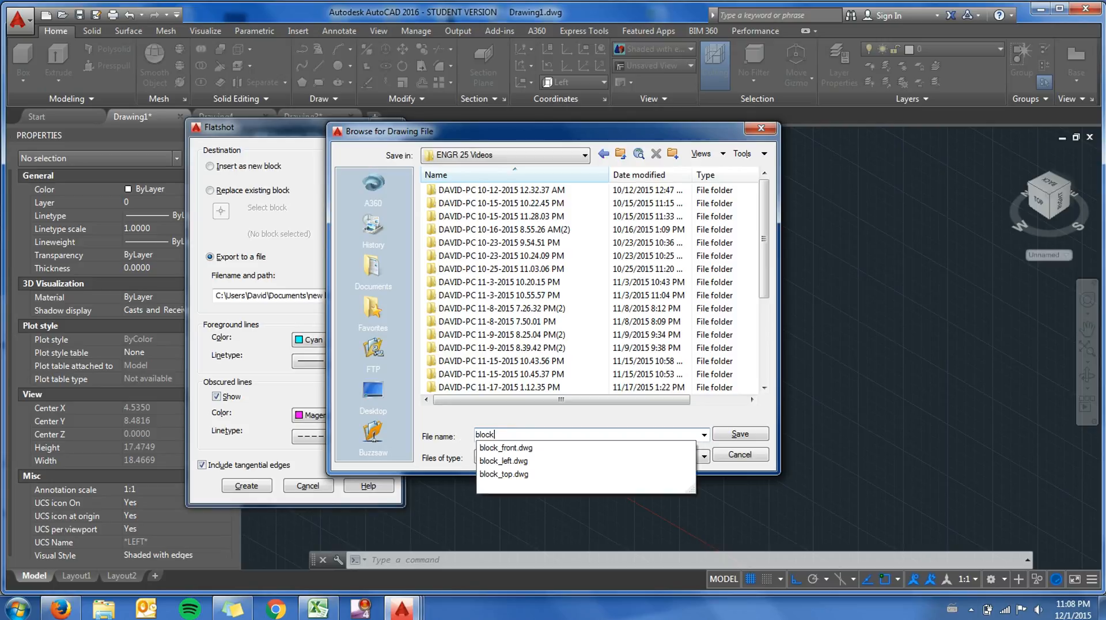
type("_l")
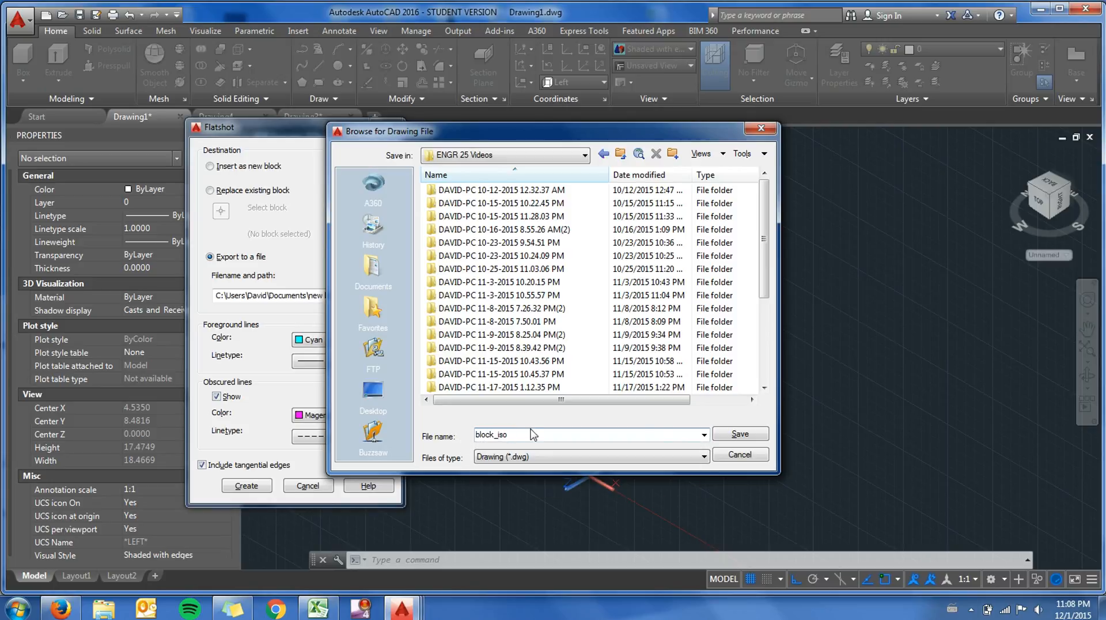
left_click(725, 432)
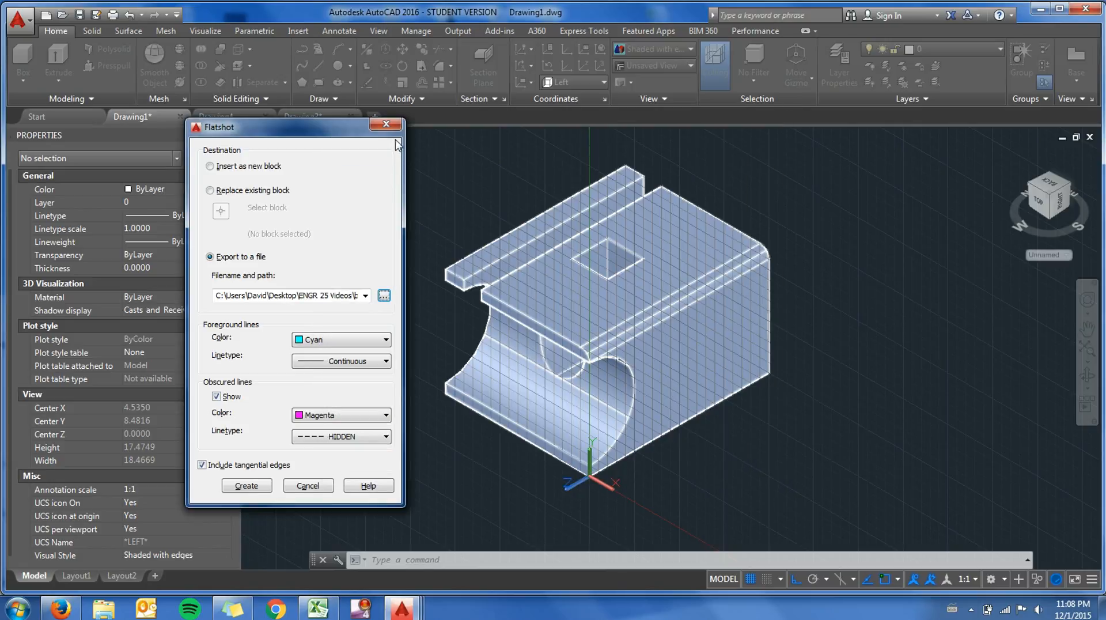
left_click(247, 485)
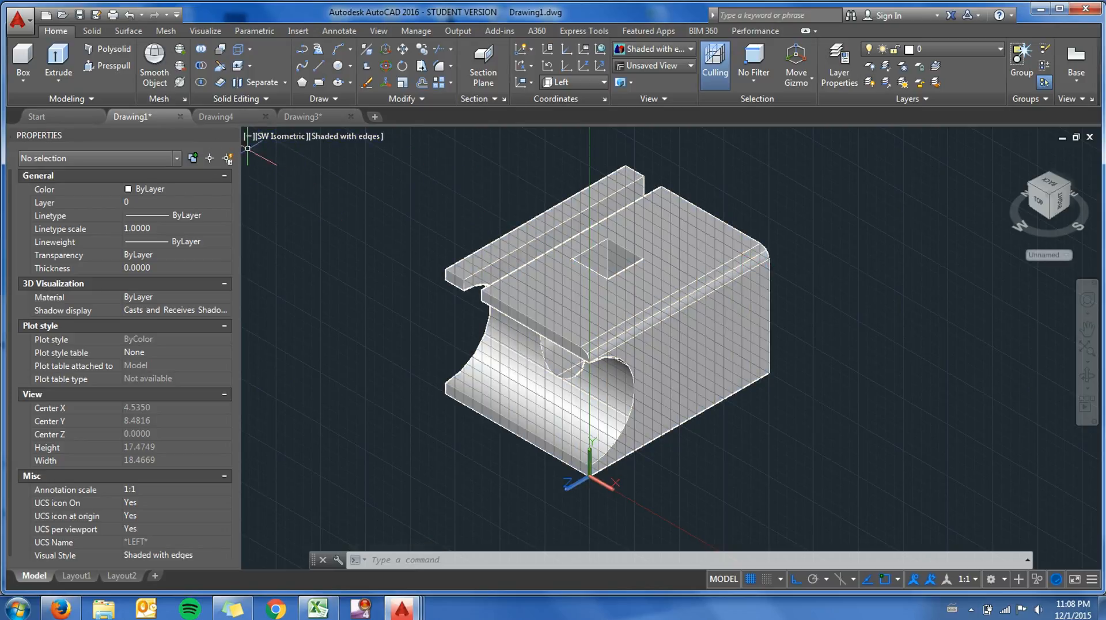
Switch to Drawing4 and start inserting the block_left drawing from the ENGR 25 Videos folder, with its insertion point specified on-screen.
mouse_move(222, 114)
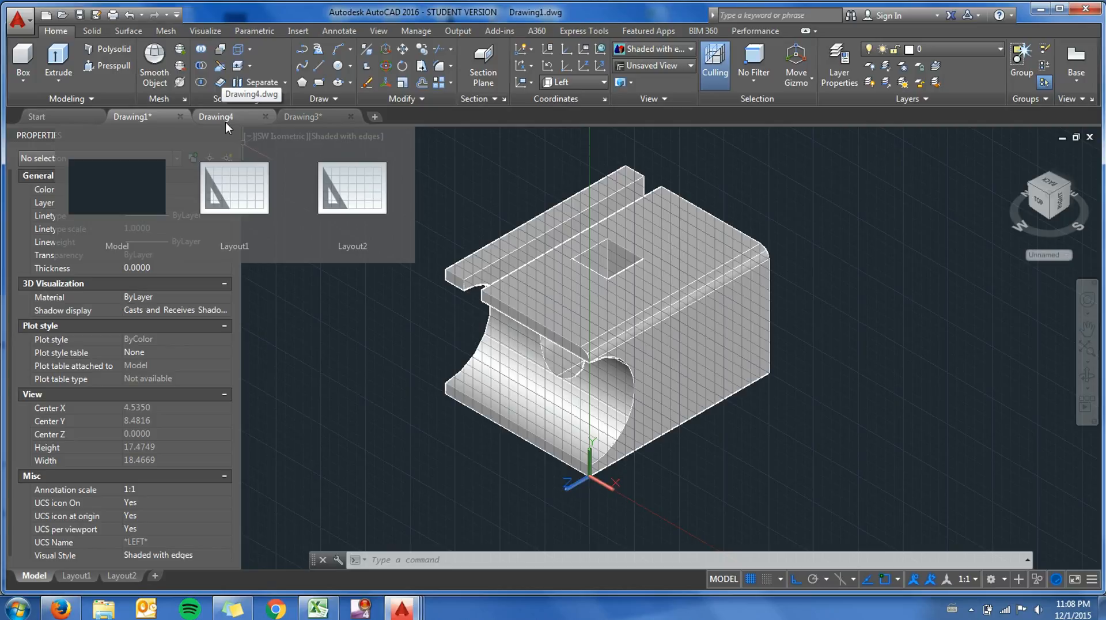
left_click(227, 122)
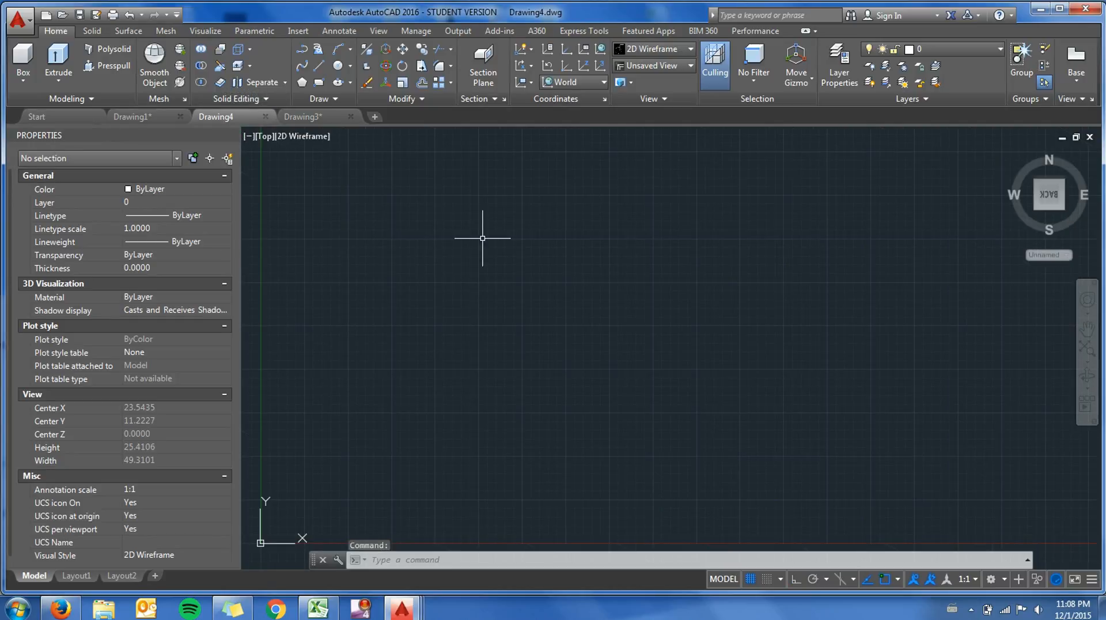
type("inser")
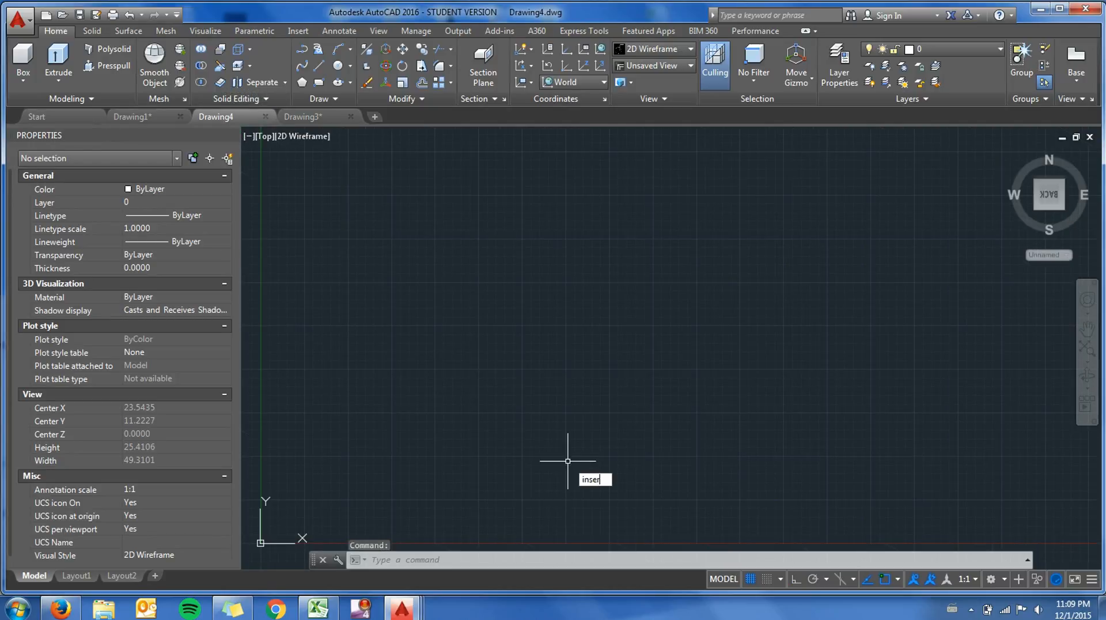
type("t")
key("Return")
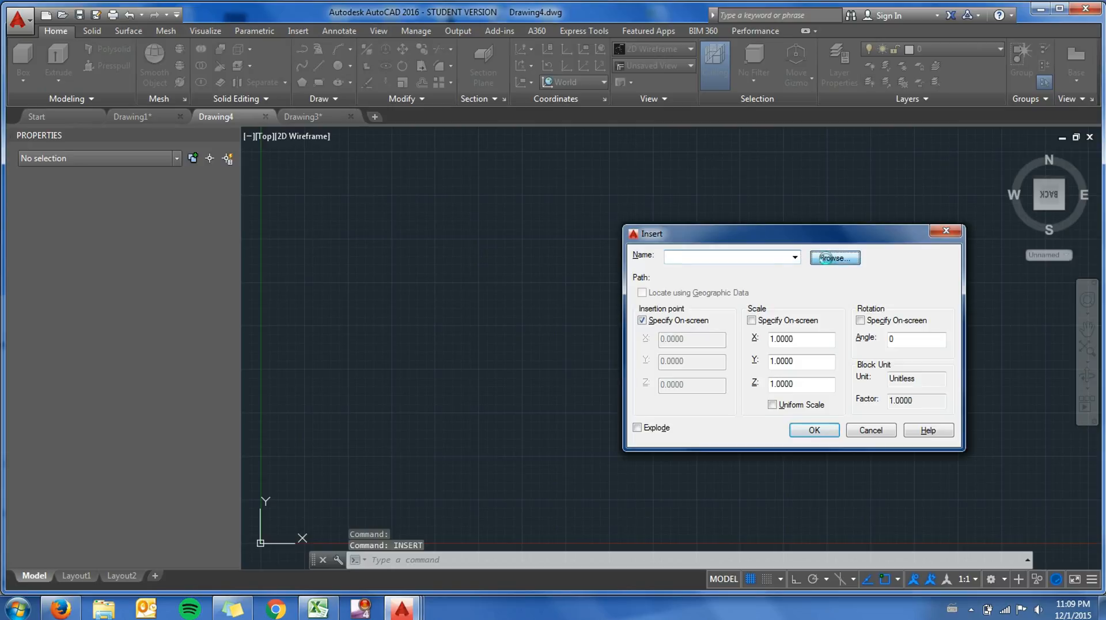
left_click(825, 258)
scroll(629, 375, "down", 2)
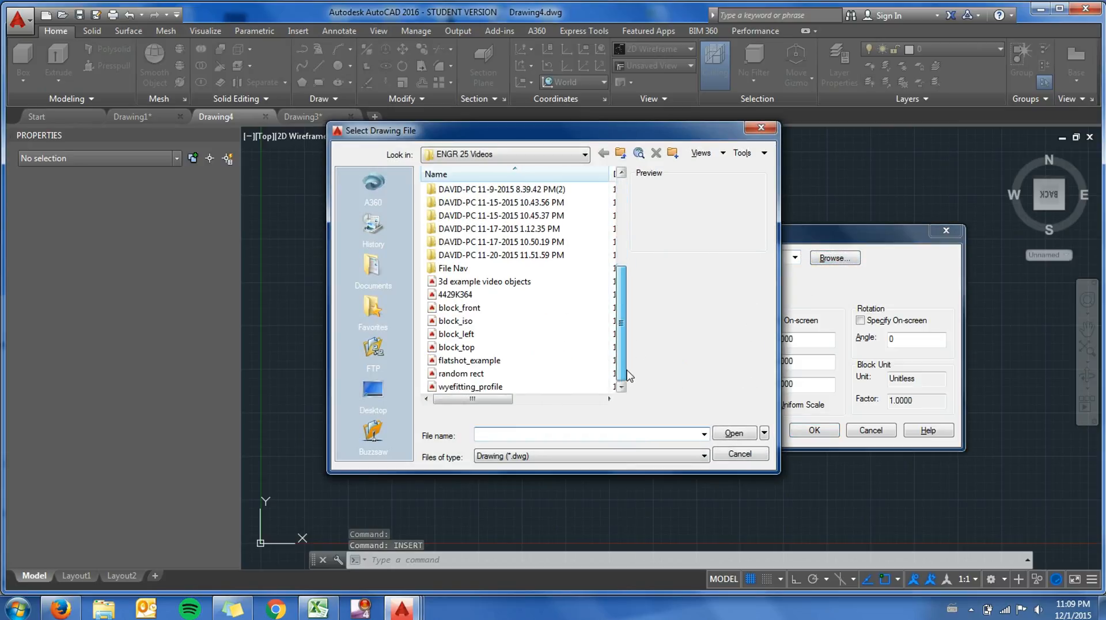
left_click(460, 333)
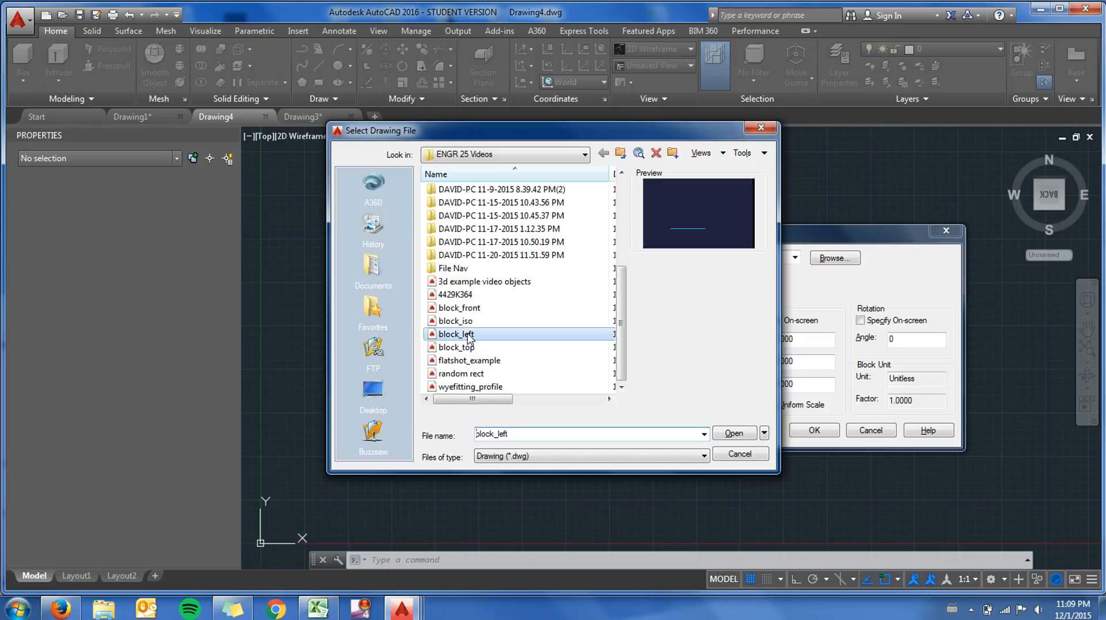
left_click(733, 434)
left_click(812, 430)
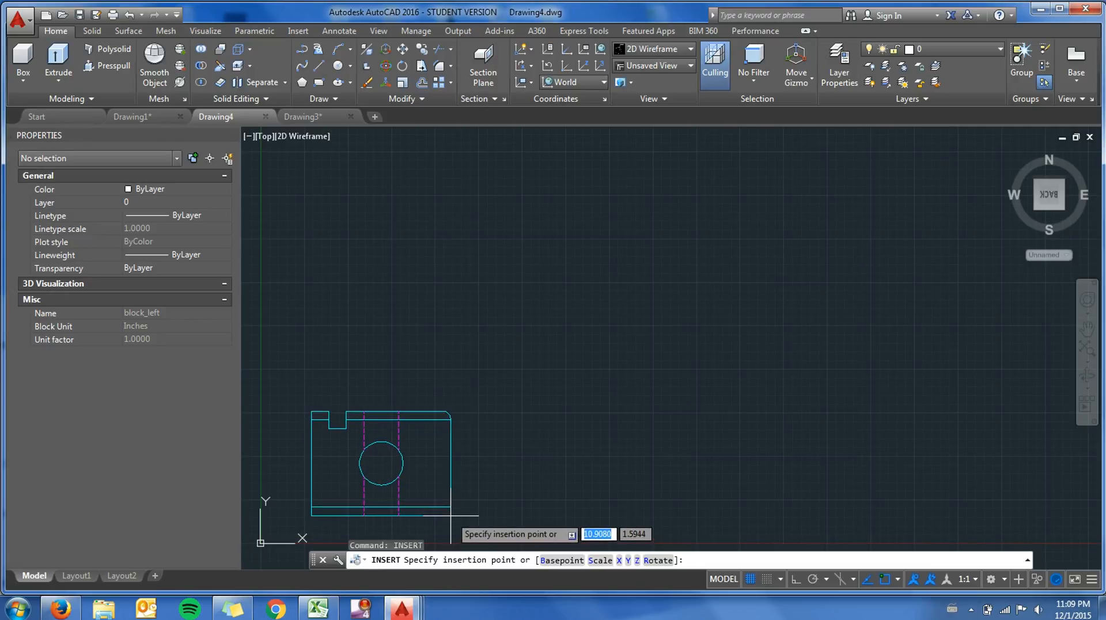
Cancel the pending block_left insertion and set the Drawing4 viewport to the Top view.
mouse_move(450, 515)
middle_mouse_down("shift")
mouse_move(469, 484)
mouse_move(422, 518)
mouse_move(418, 496)
middle_mouse_up("shift")
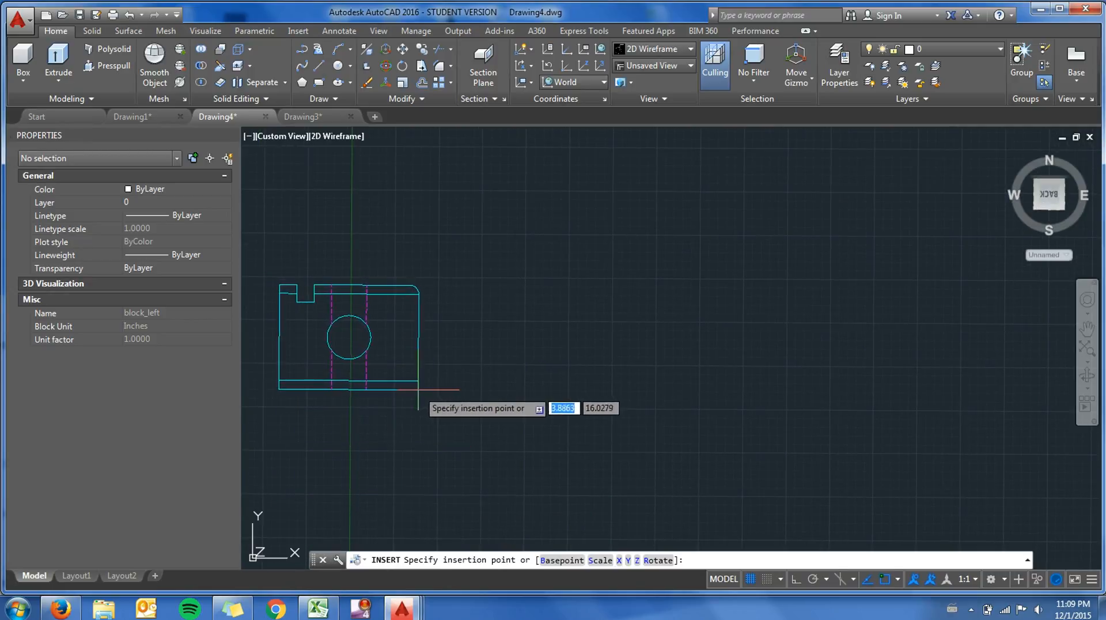
key("Escape")
left_click(290, 137)
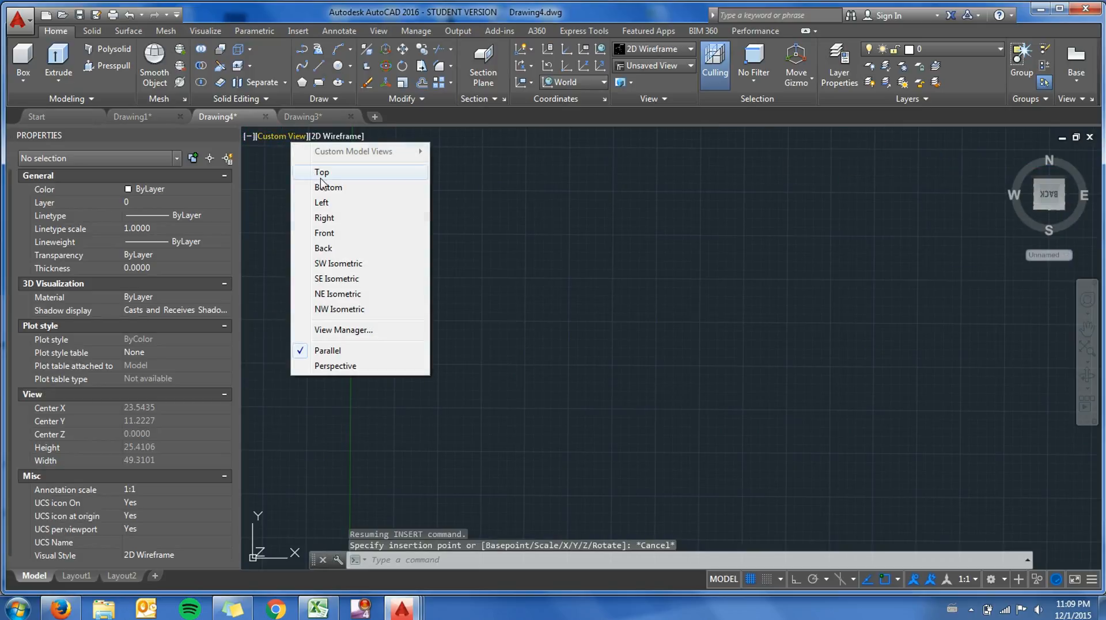
left_click(324, 172)
Insert the block_left block at scale 1 just above the X axis, with its lower-right corner at about X 8.65, Y 0.7.
scroll(385, 464, "down", 2)
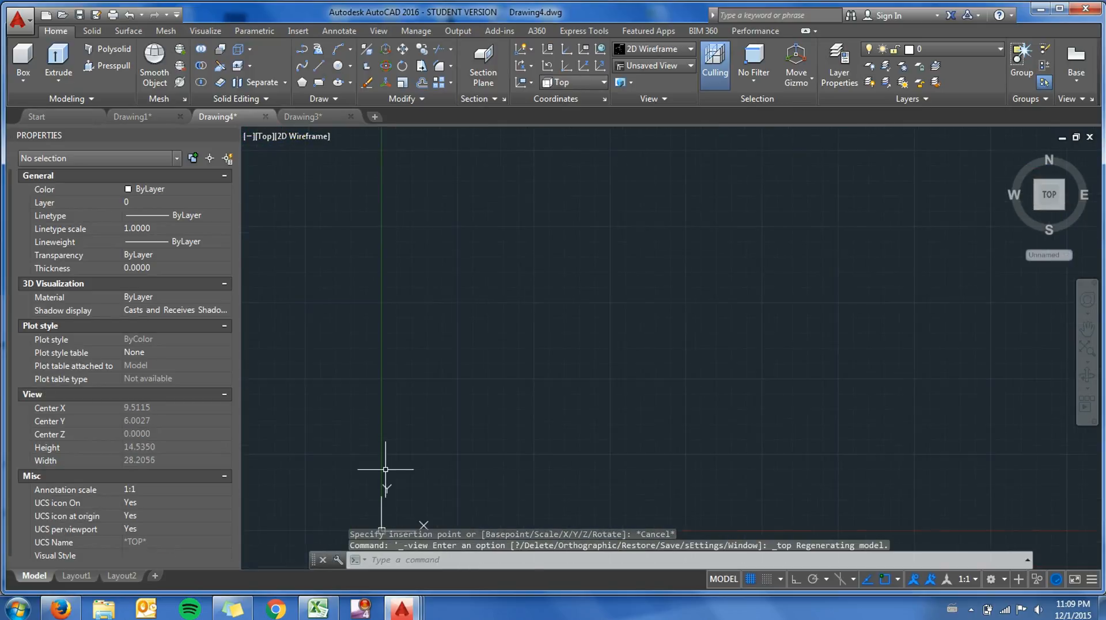
mouse_move(436, 441)
middle_mouse_down()
mouse_move(363, 346)
mouse_move(355, 375)
middle_mouse_up()
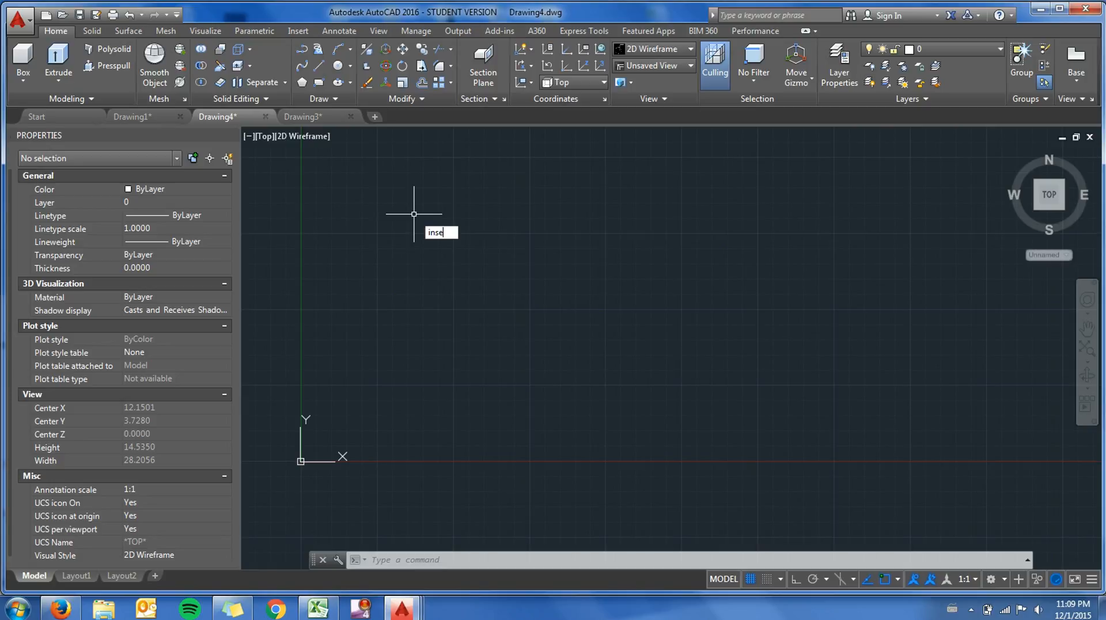
key("Return")
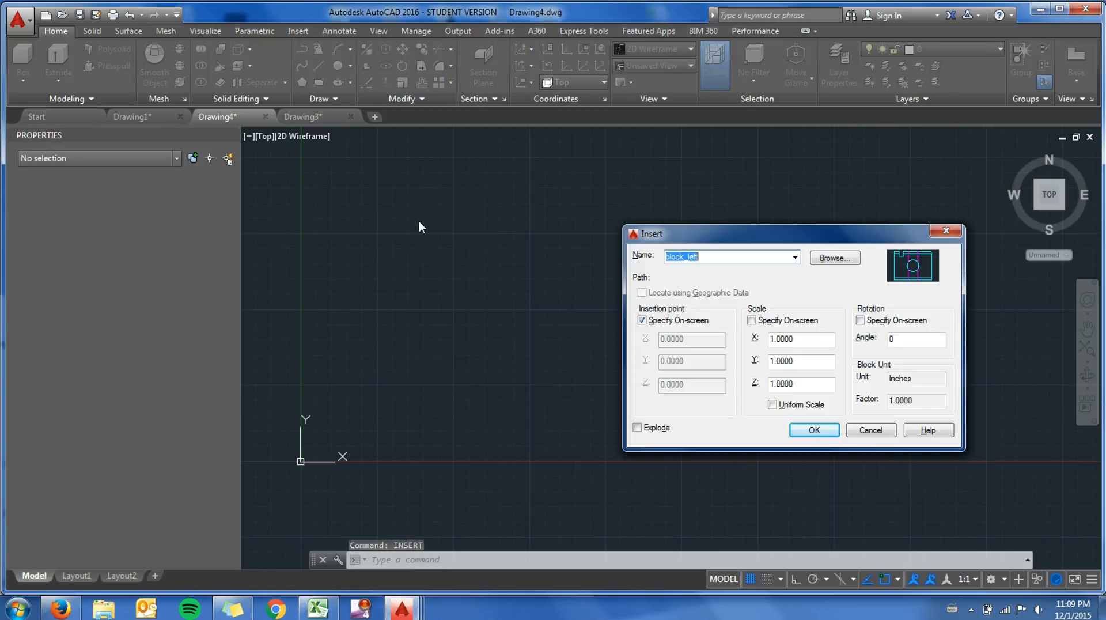
left_click(814, 430)
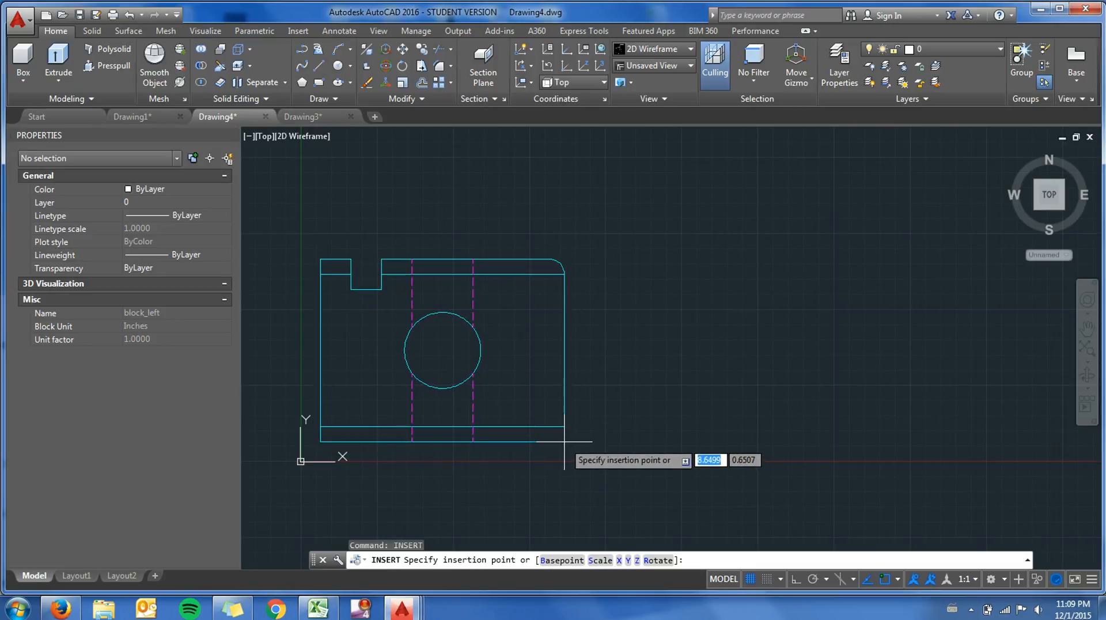
left_click(564, 438)
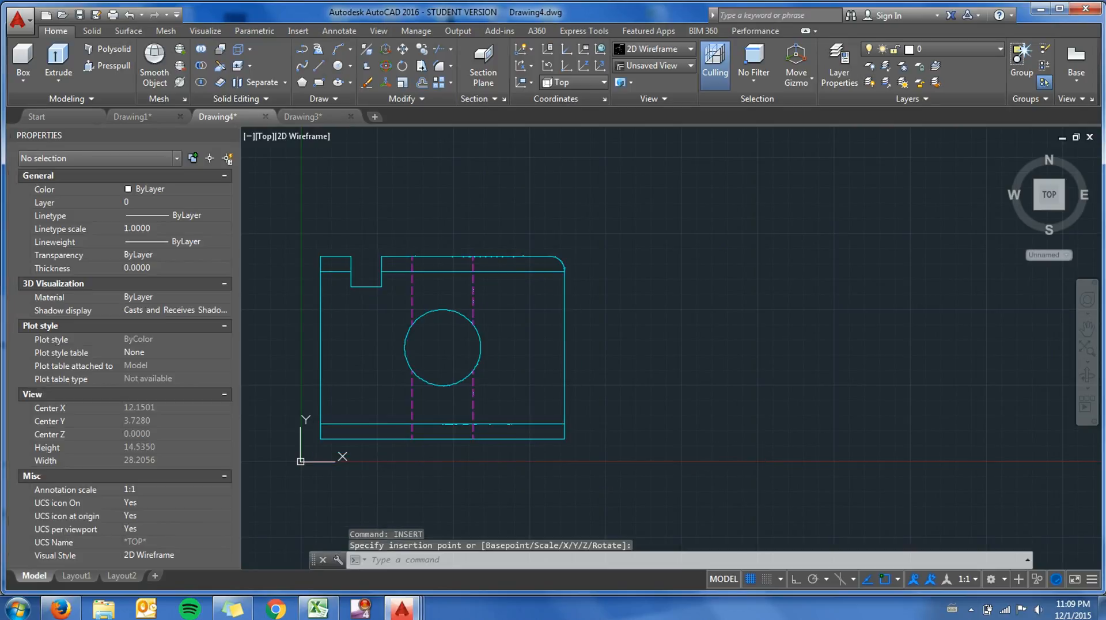
Insert block_front from the ENGR 25 Videos folder, level with the left view and 2 units to the right of its lower-right corner.
type("inse")
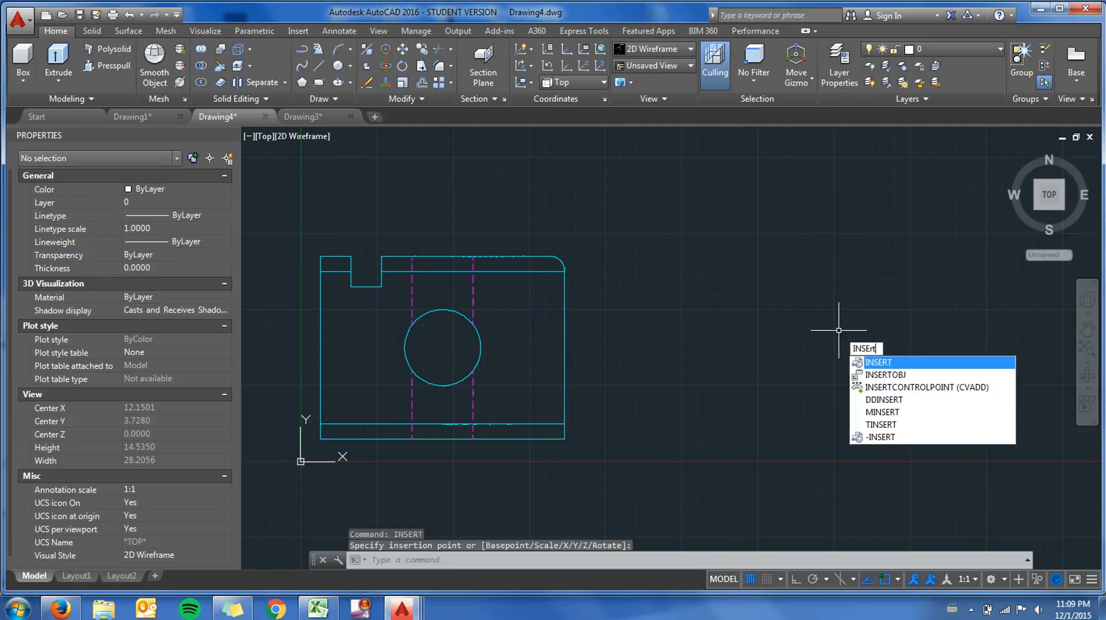
key("Return")
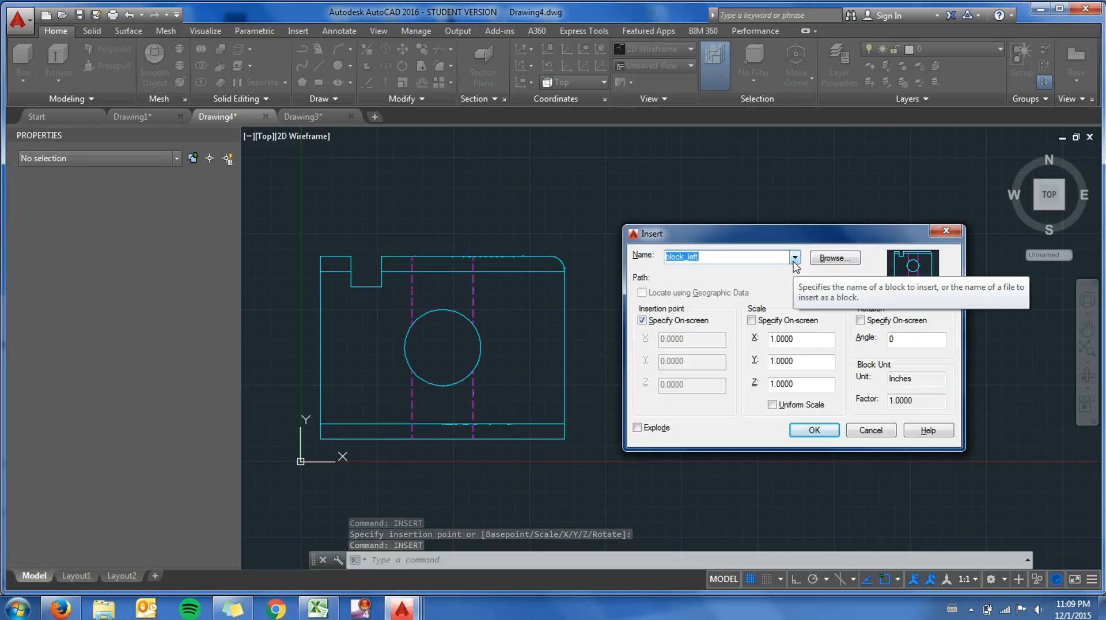
left_click(834, 258)
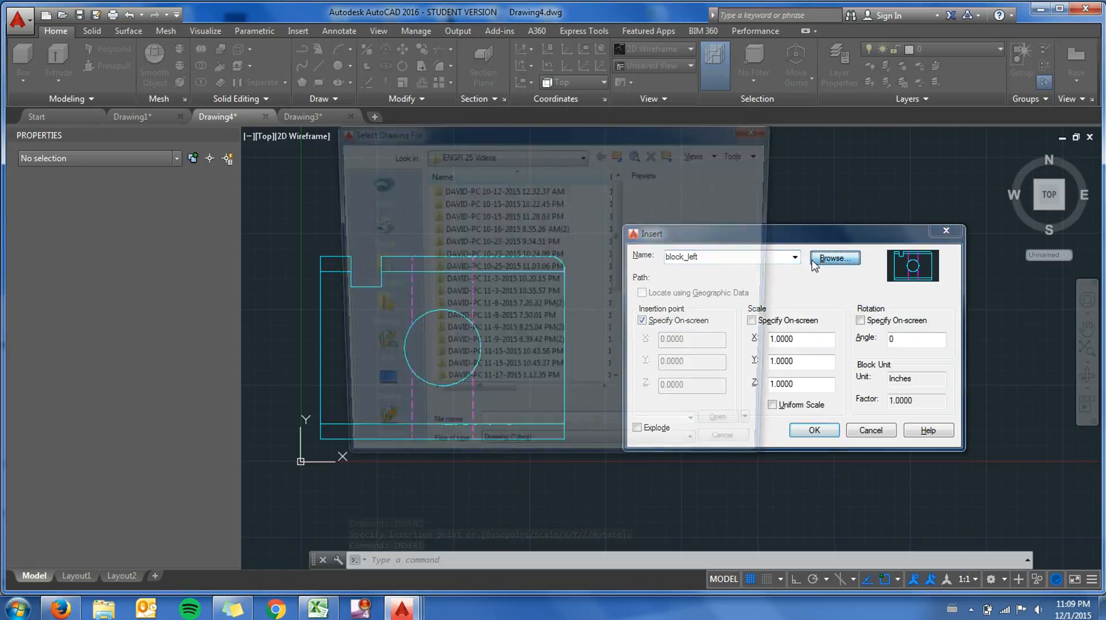
scroll(625, 281, "down", 4)
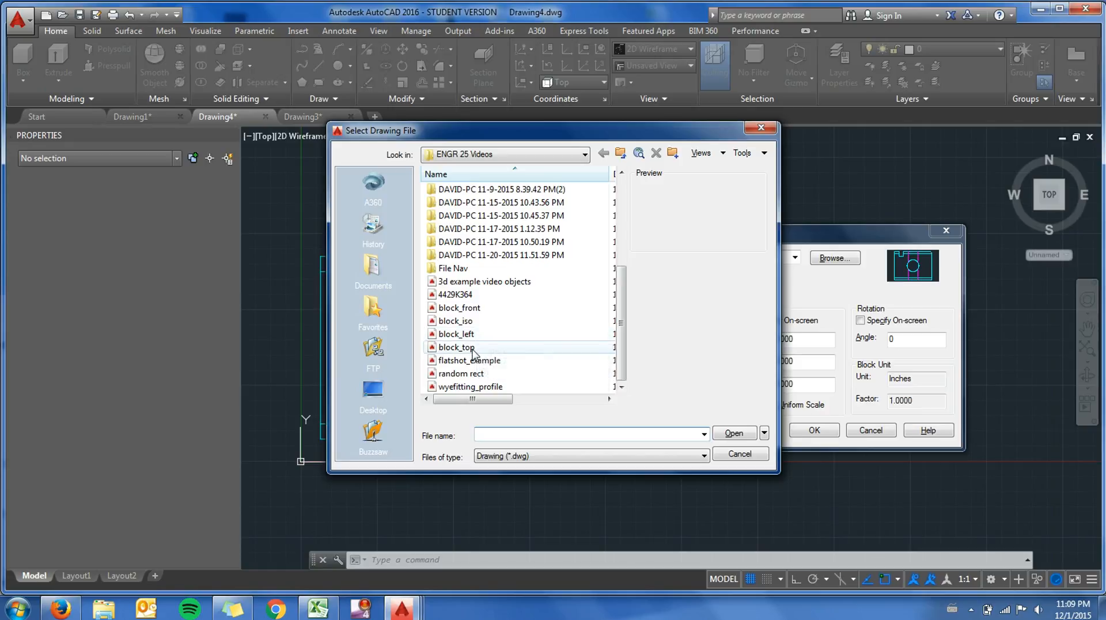
left_click(459, 308)
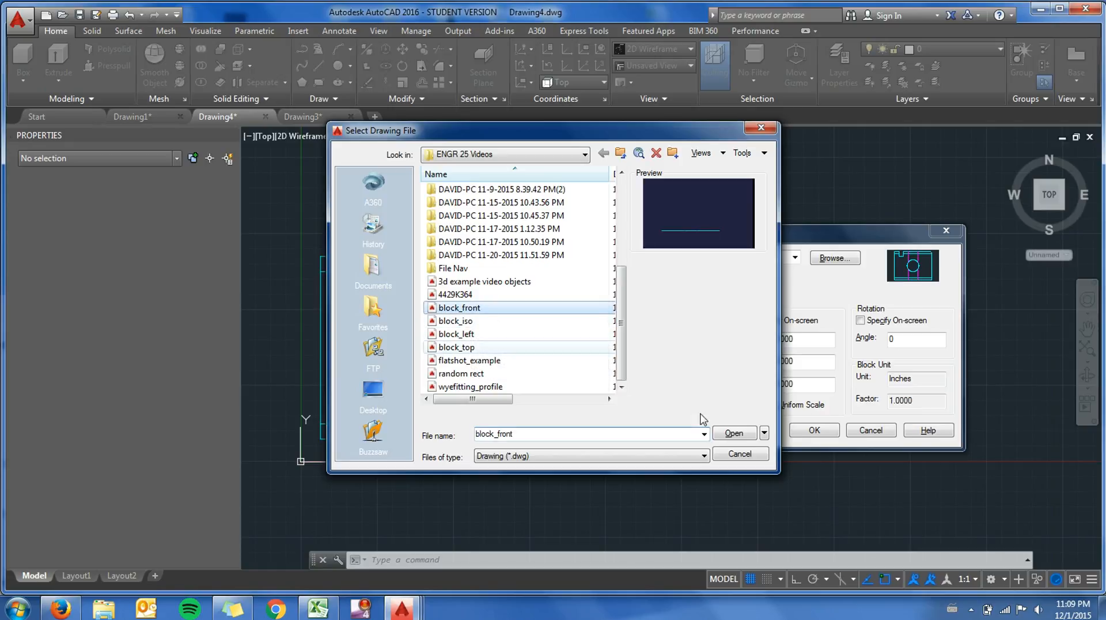
left_click(734, 433)
left_click(795, 432)
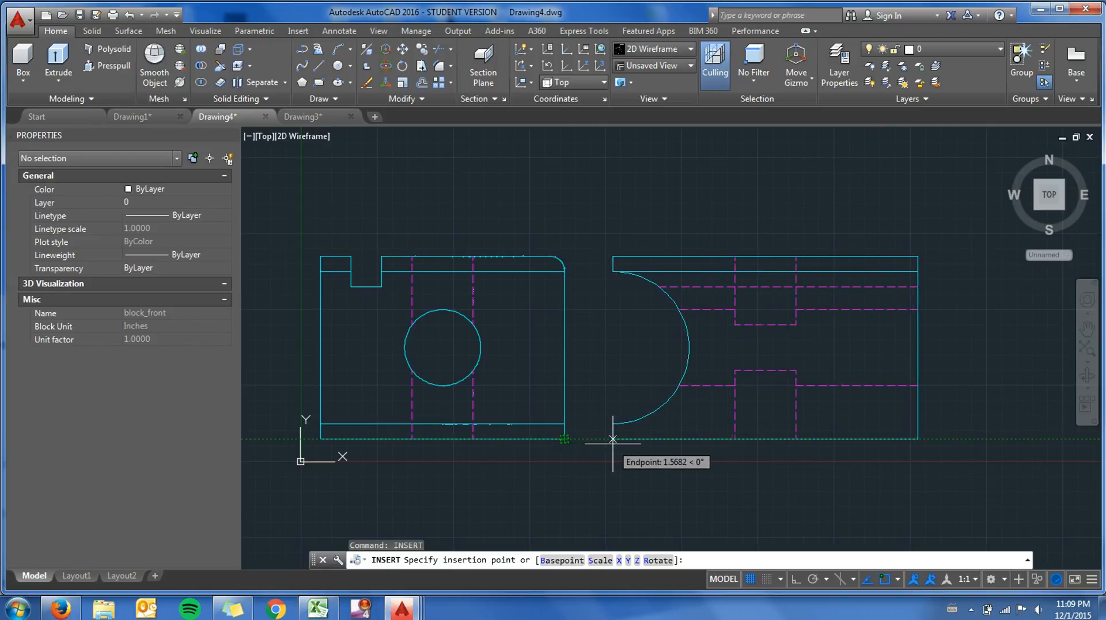
type("2")
key("Return")
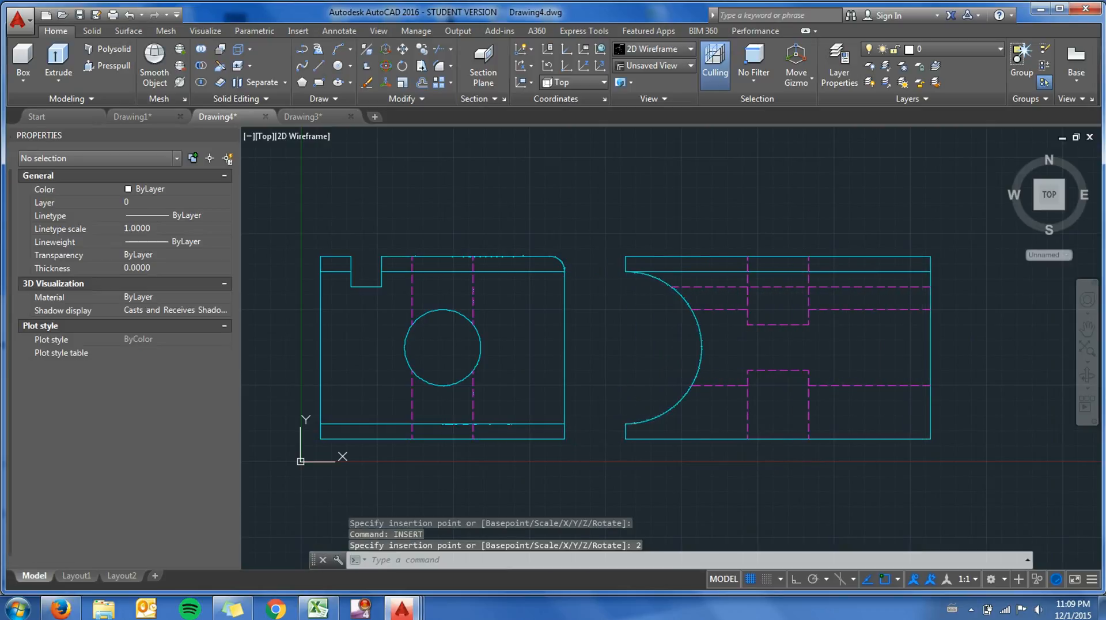
Insert block_top from the ENGR 25 Videos folder, aligned vertically with the front view and 2 units above its upper-left corner.
scroll(673, 379, "down", 2)
type("ins")
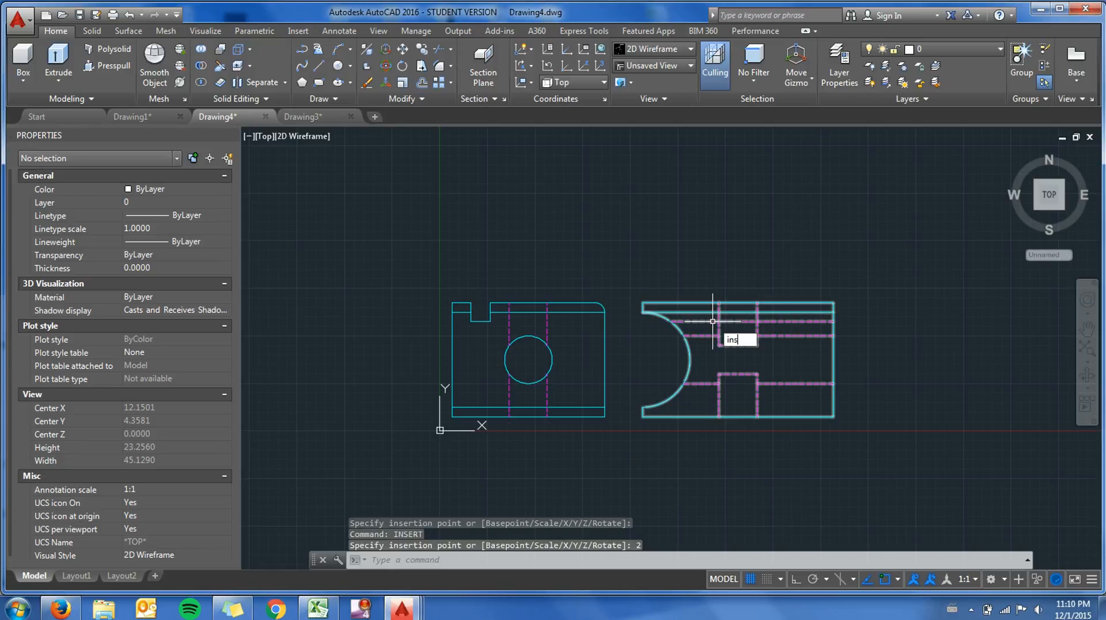
type("ert")
key("Return")
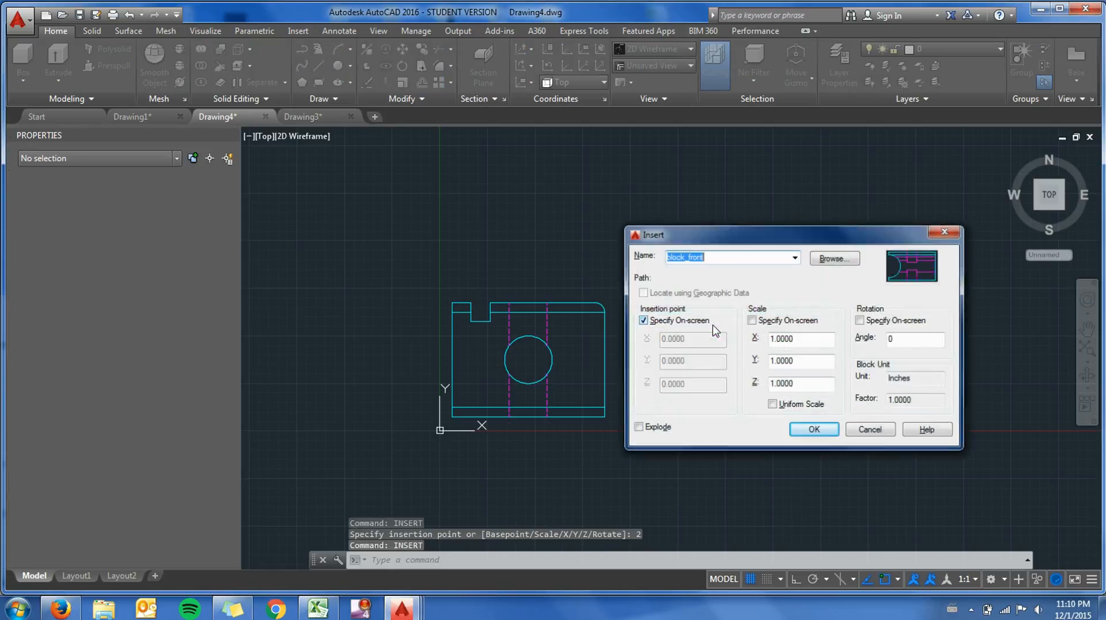
left_click(830, 259)
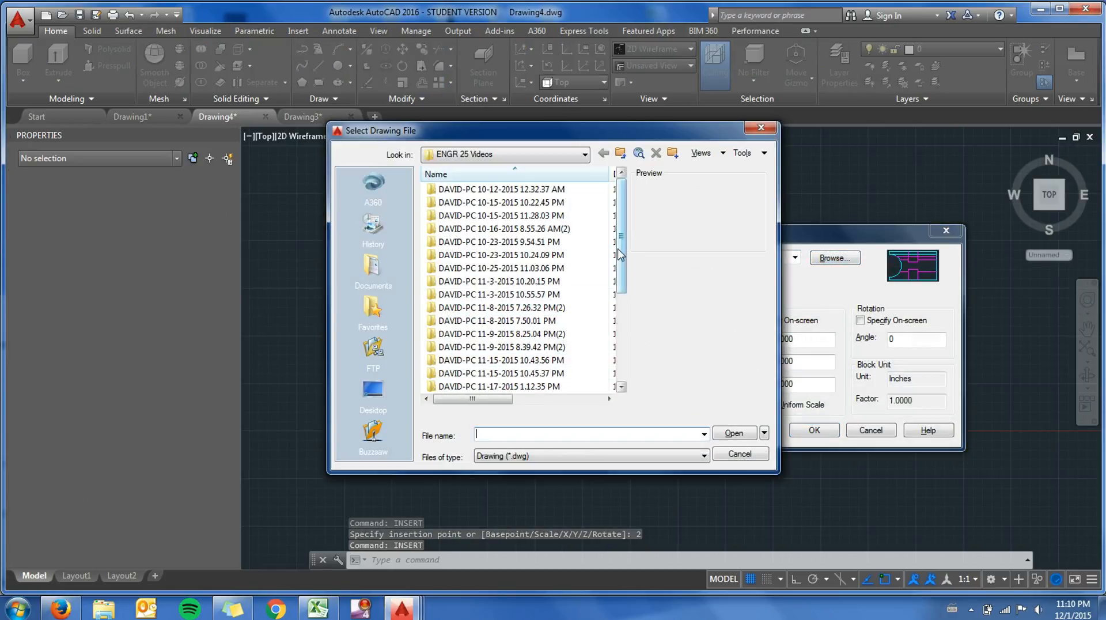
left_click(518, 346)
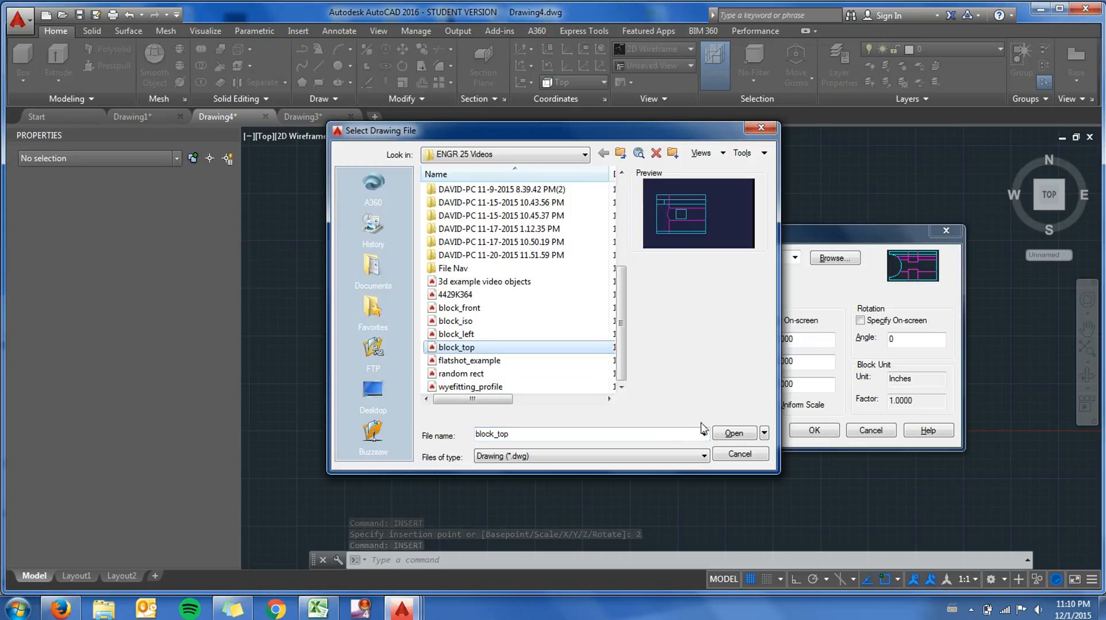
left_click(734, 432)
left_click(809, 431)
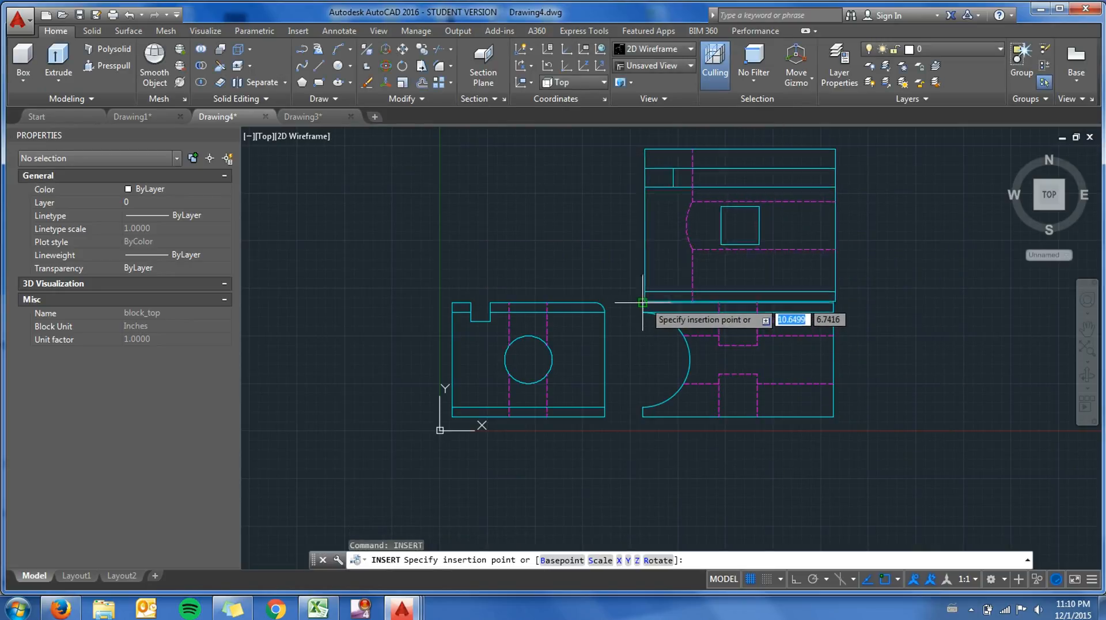
type("2")
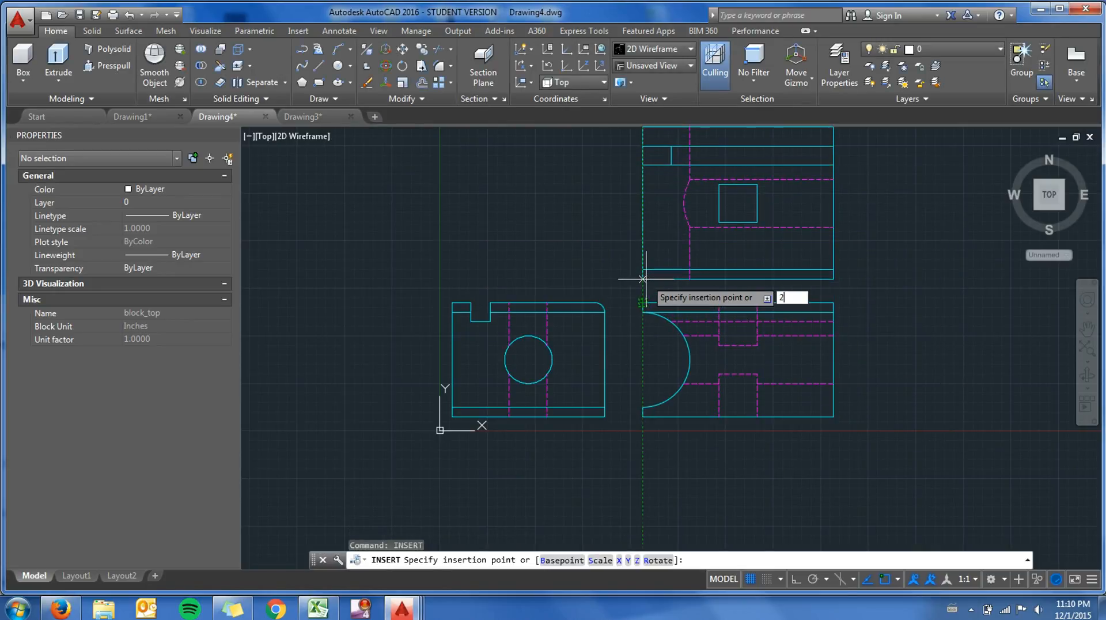
key("Return")
Insert the block_iso drawing at scale 1 in the open area above the left view, beside the top view.
scroll(603, 249, "down", 3)
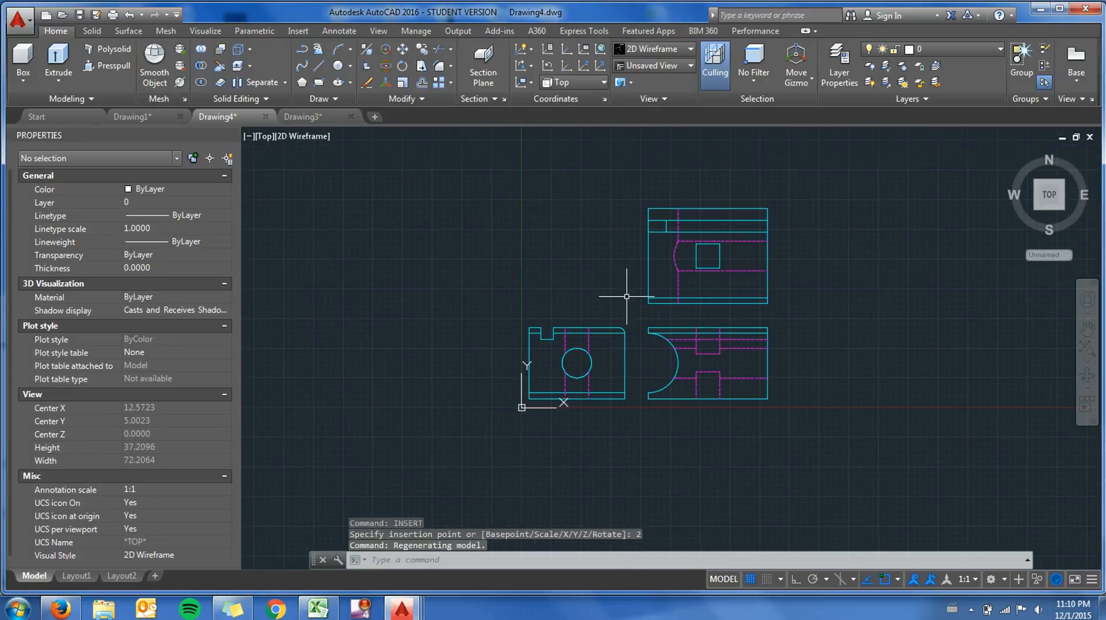
key("Return")
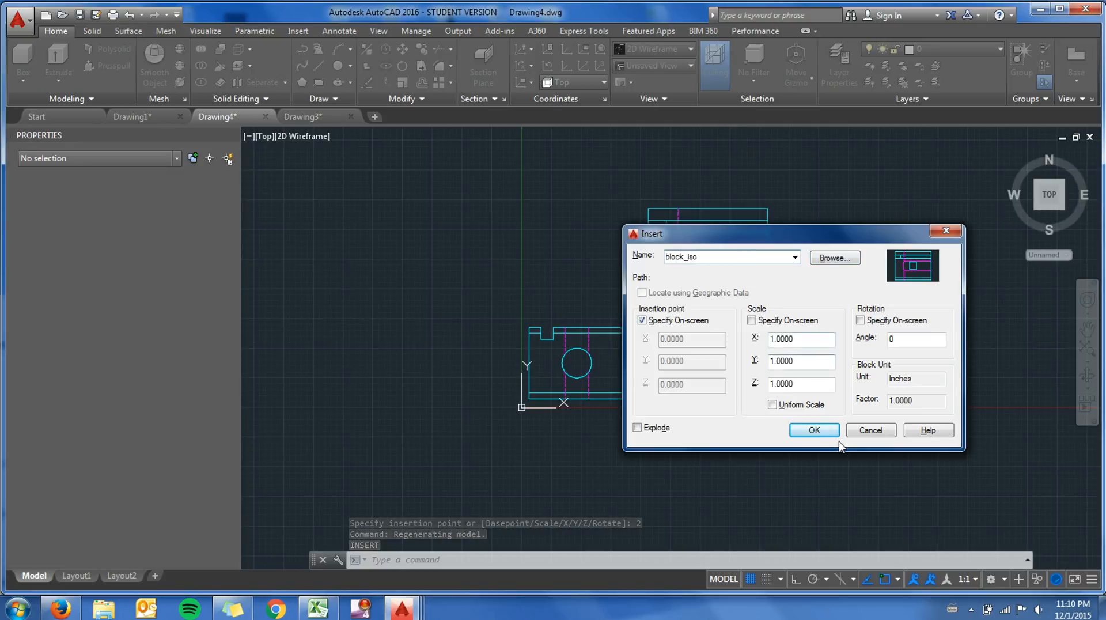
left_click(814, 431)
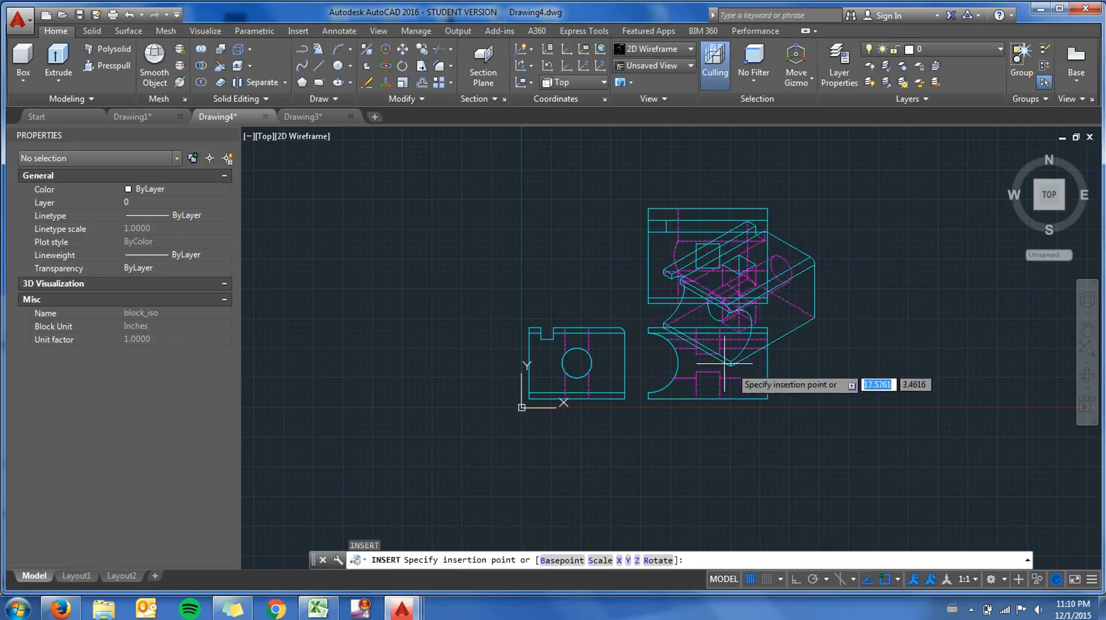
left_click(537, 311)
scroll(414, 289, "up", 4)
scroll(475, 301, "down", 2)
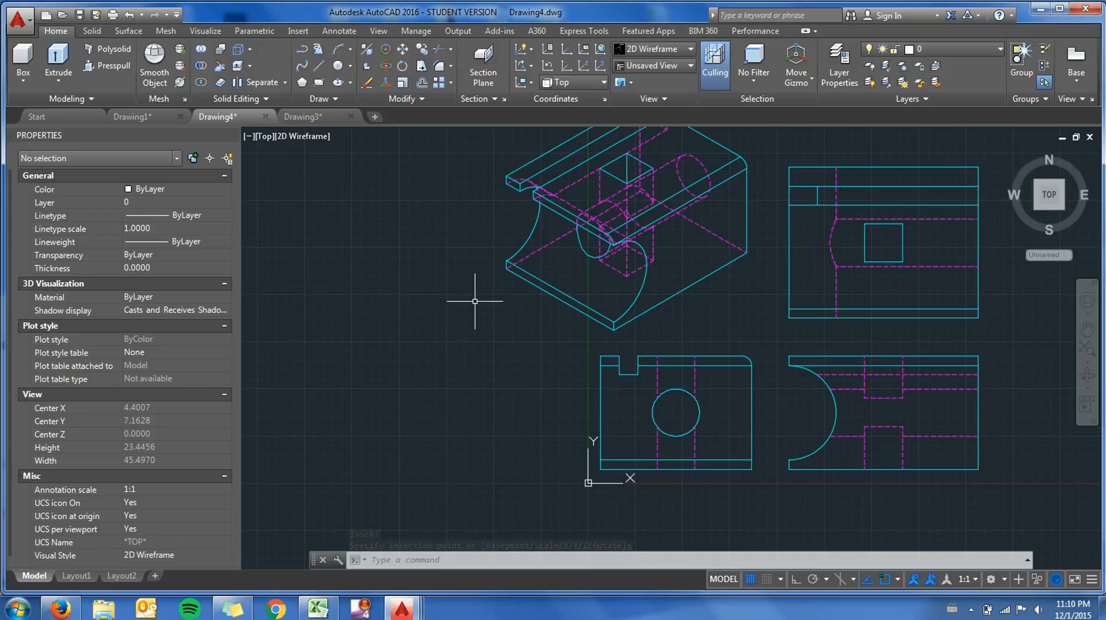
mouse_move(475, 300)
middle_mouse_down("shift")
mouse_move(484, 270)
mouse_move(472, 309)
mouse_move(490, 296)
middle_mouse_up("shift")
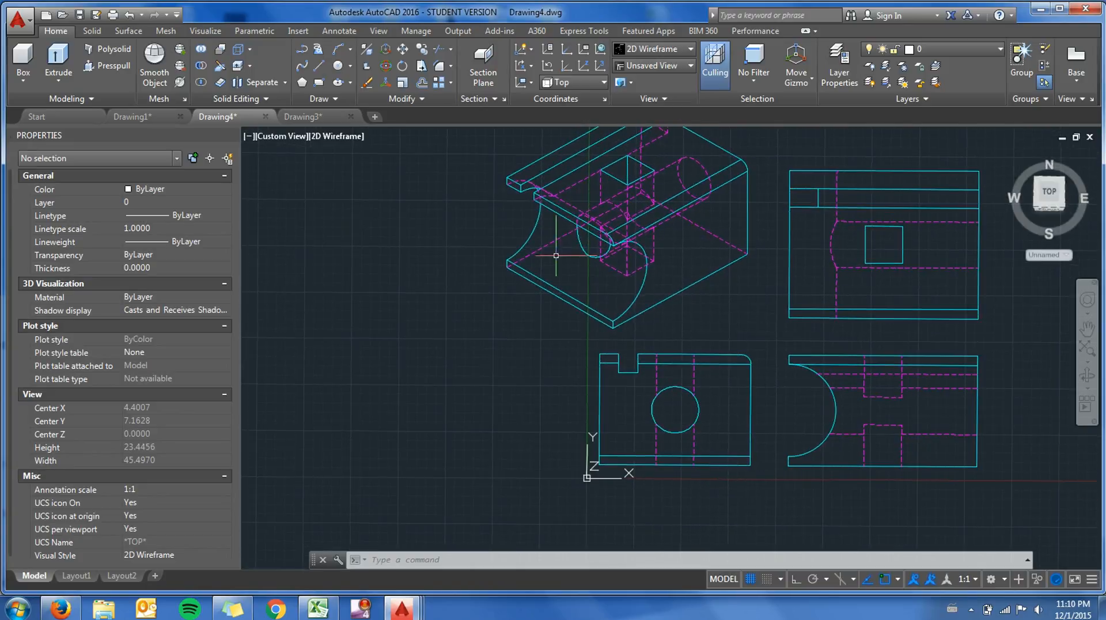
key("ctrl+z")
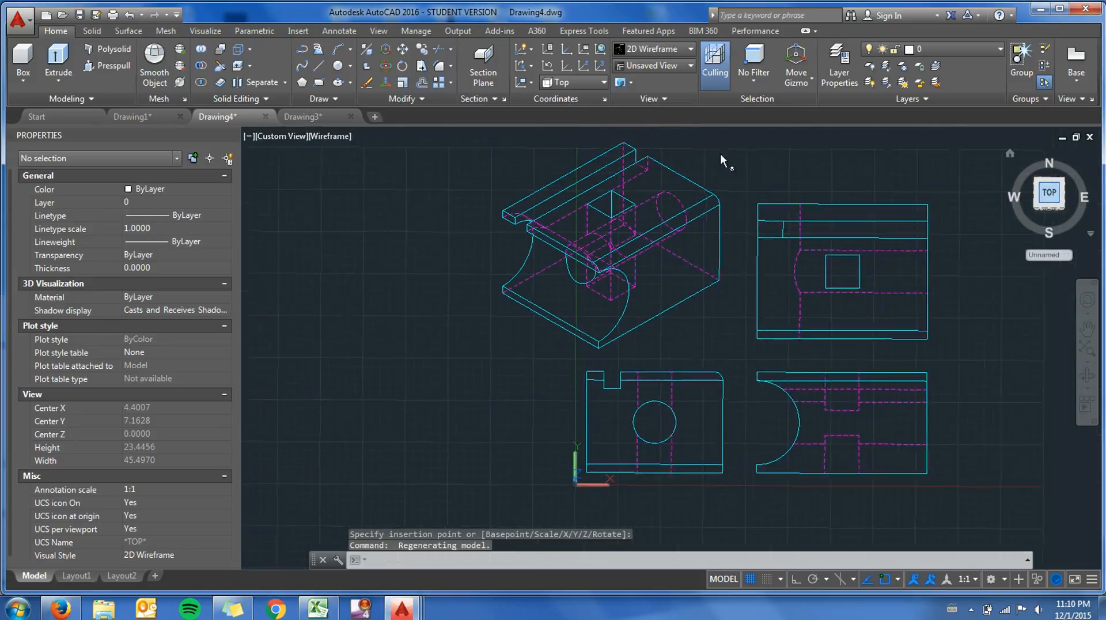
middle_click_drag(666, 218, 704, 173)
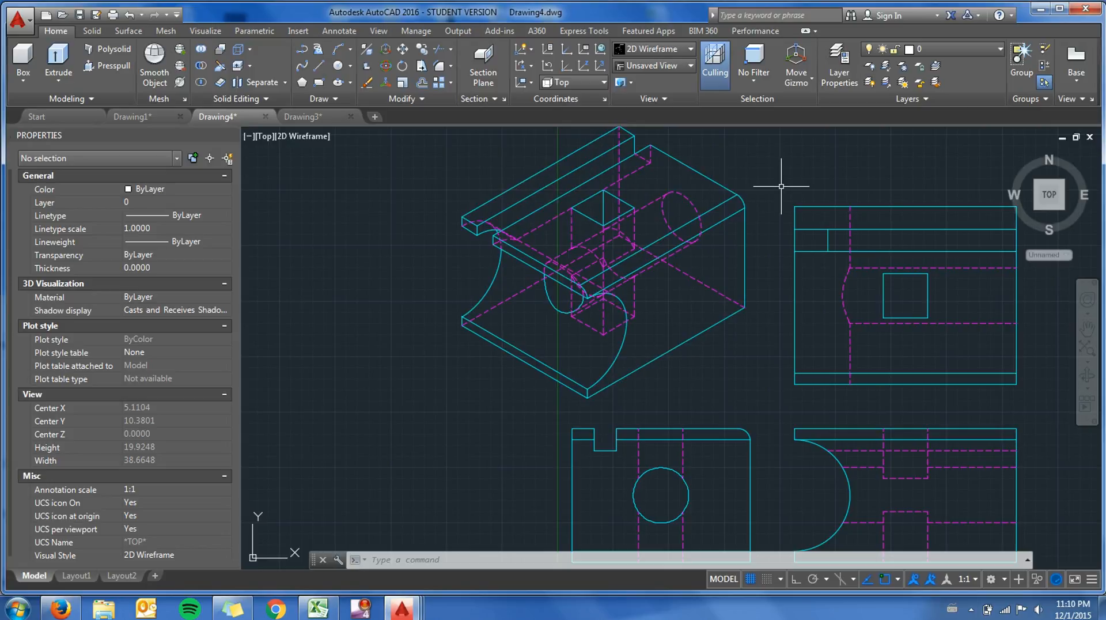
Explode the isometric view's block into individual lines and arcs.
left_click(749, 200)
type("x")
key("Return")
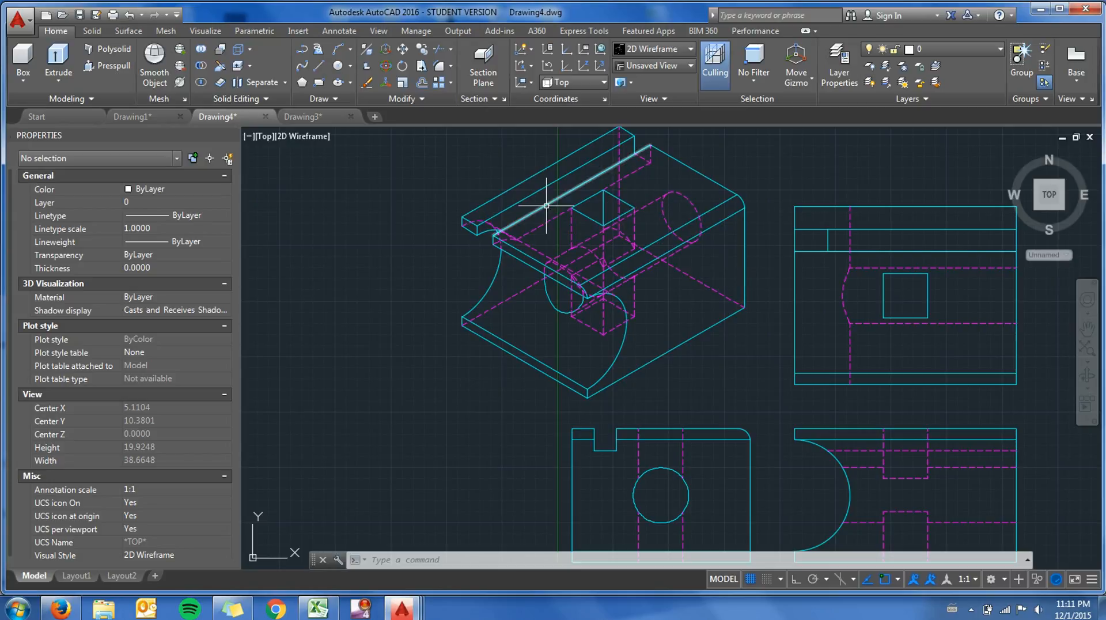
Erase the four magenta hidden lines and curves that meet around the slot's front end in the isometric view.
scroll(512, 240, "up", 2)
left_click(526, 246)
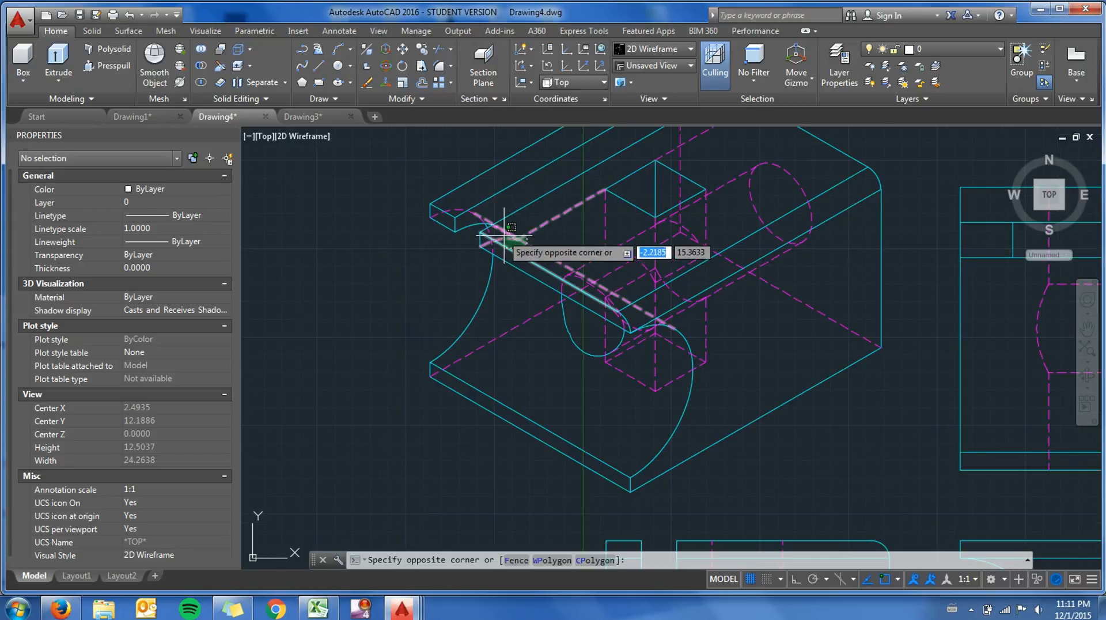
left_click(512, 226)
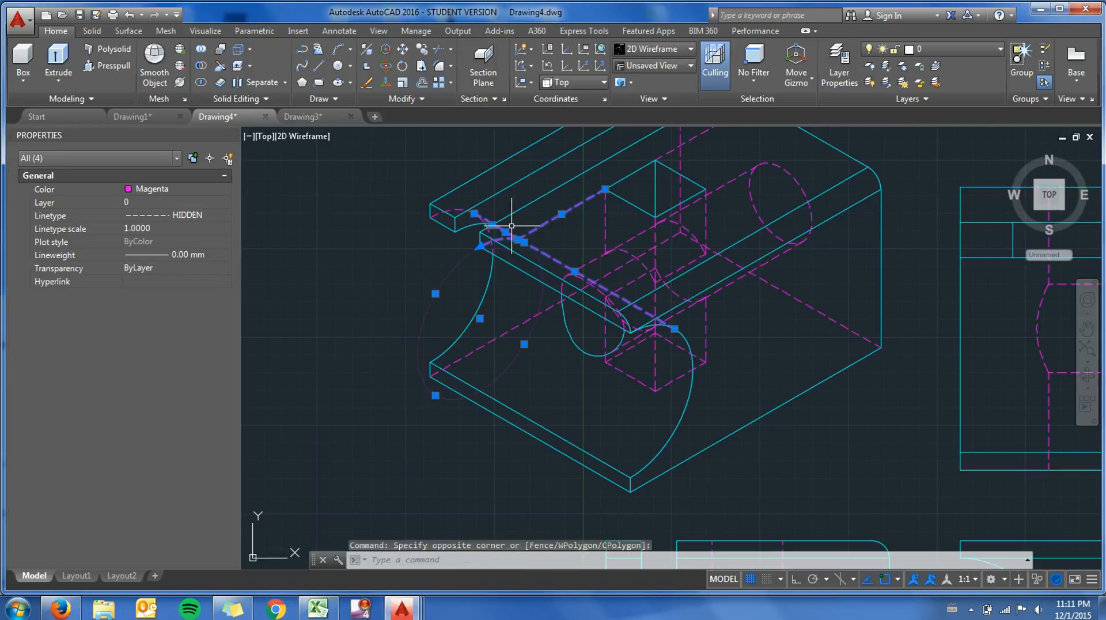
key("Delete")
Erase the hidden arc at the slot's front end and the block's long hidden rear and bottom edges in the isometric view.
left_click(476, 217)
left_click(477, 214)
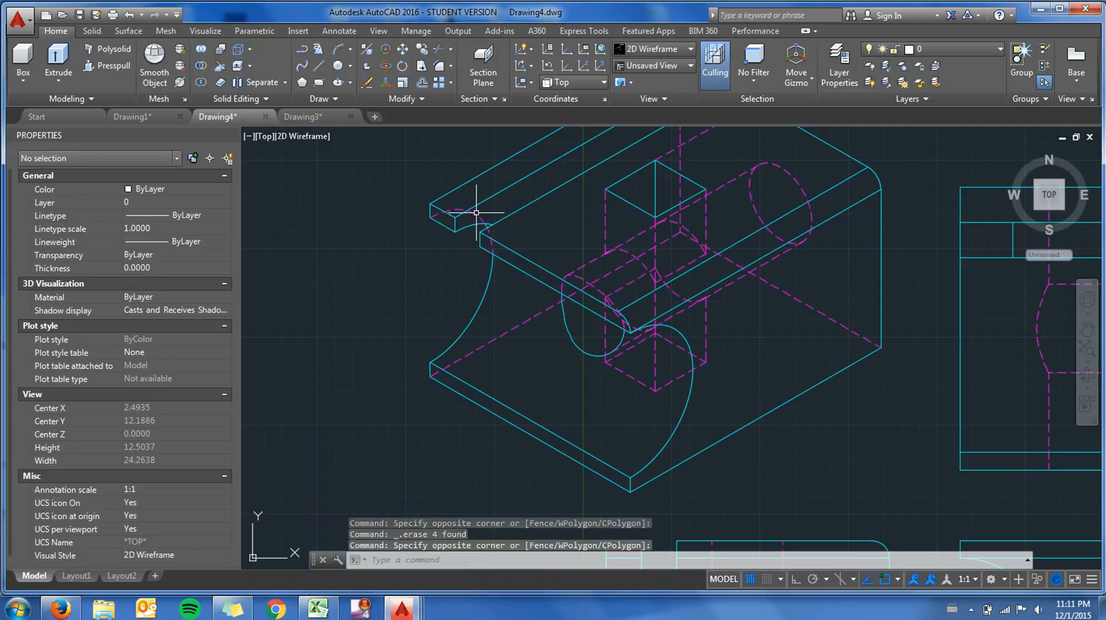
left_click(474, 213)
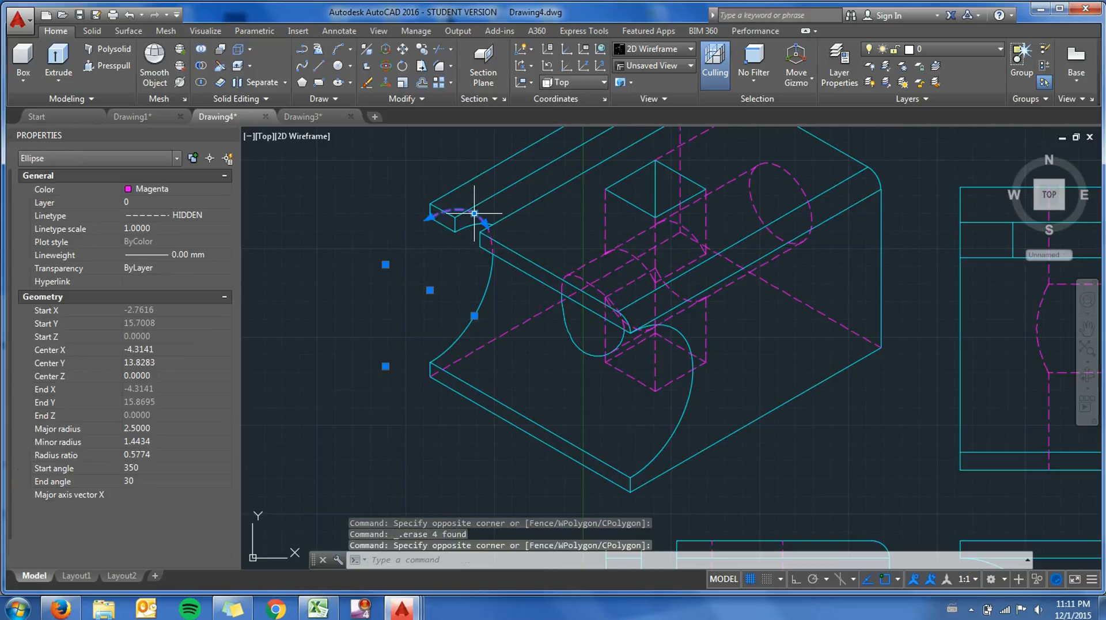
left_click(513, 324)
left_click(682, 153)
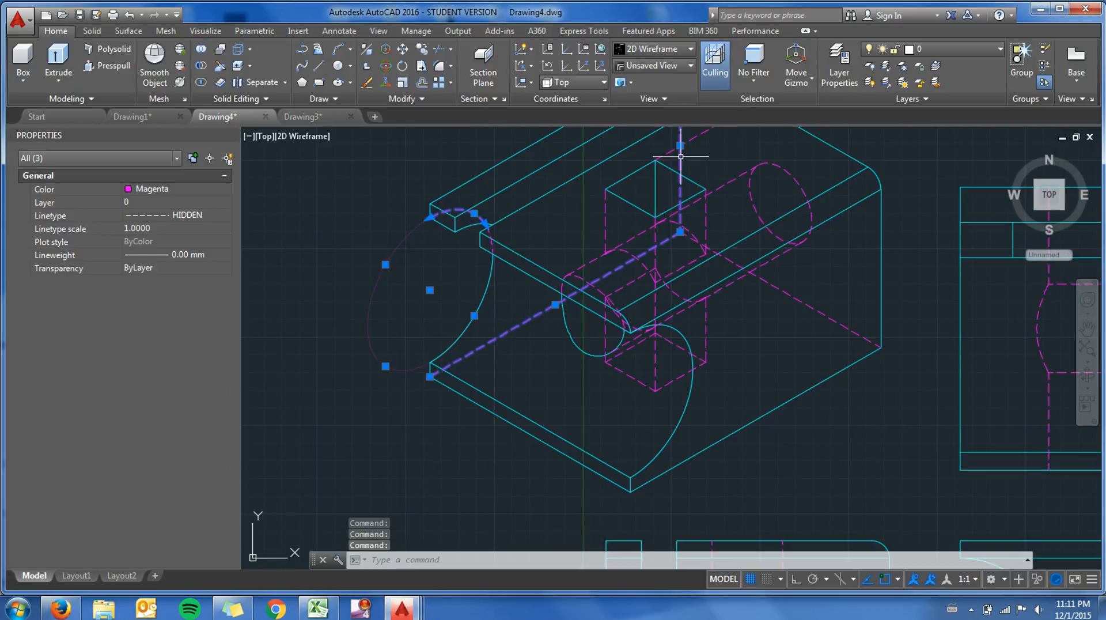
left_click(777, 292)
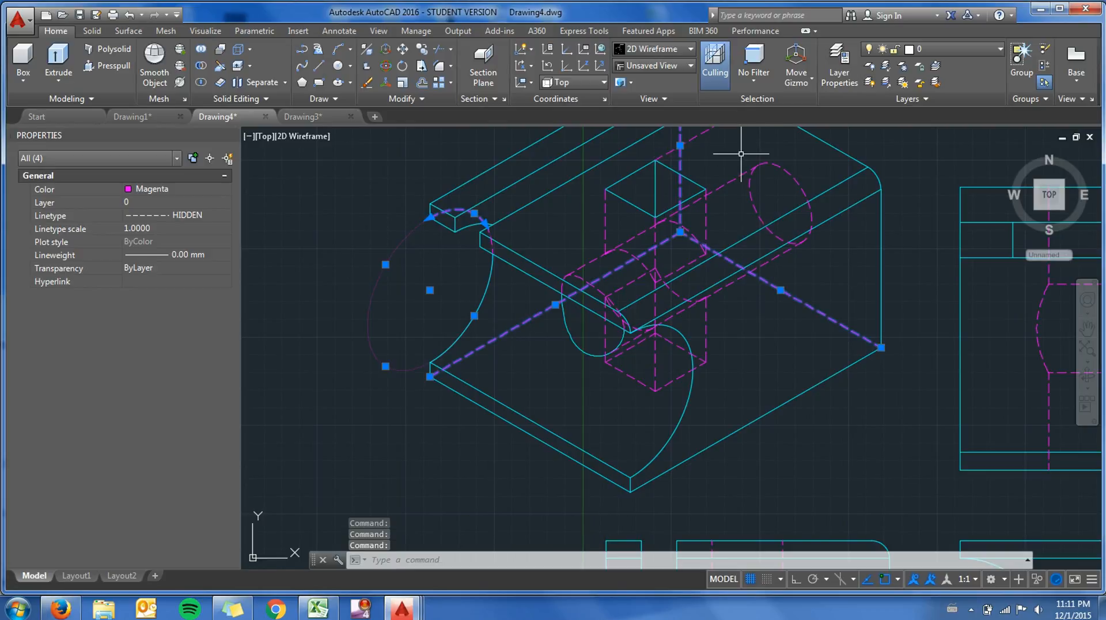
key("Delete")
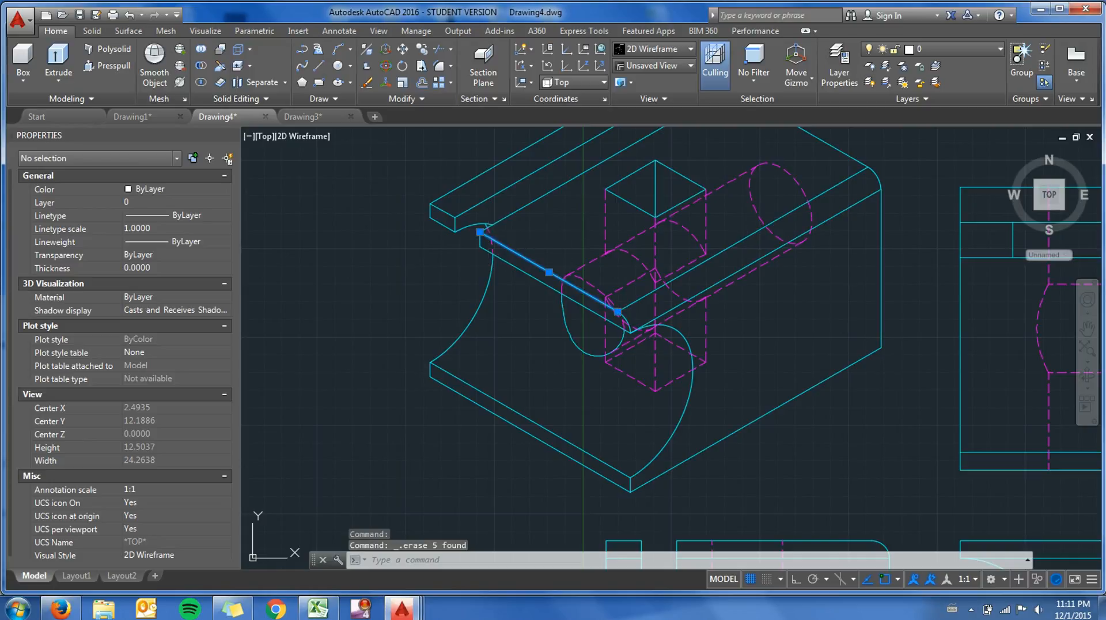
Erase the leftover short hidden arc beside the slot's front corner in the isometric view.
left_click(489, 236)
key("Escape")
left_click(489, 231)
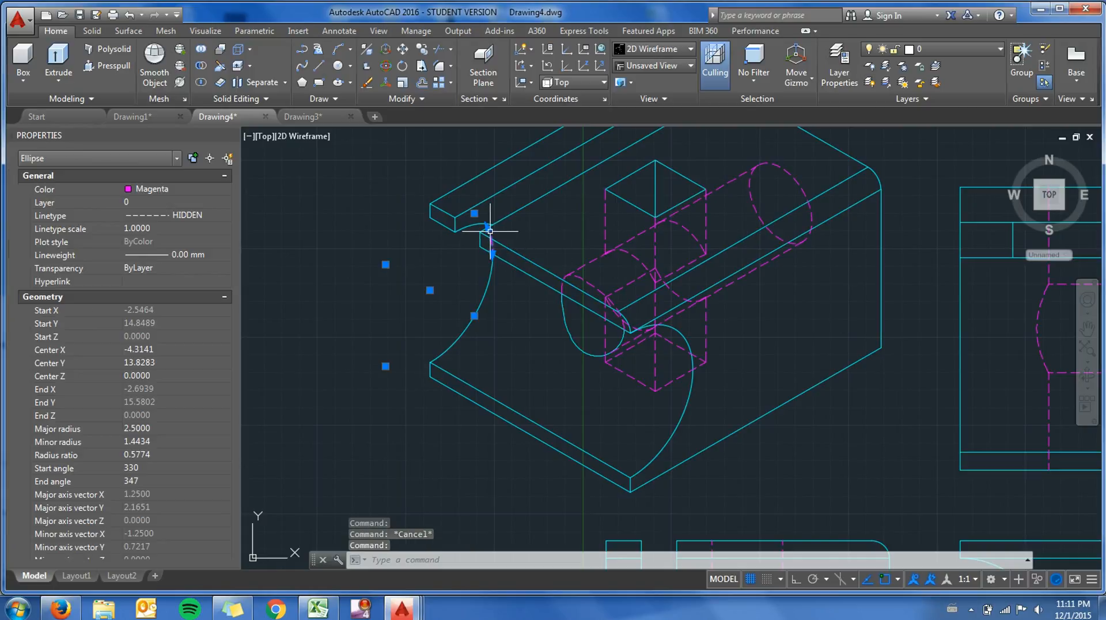
key("Delete")
Erase the two short hidden lines at the slot's rear end in the isometric view.
scroll(580, 212, "down", 2)
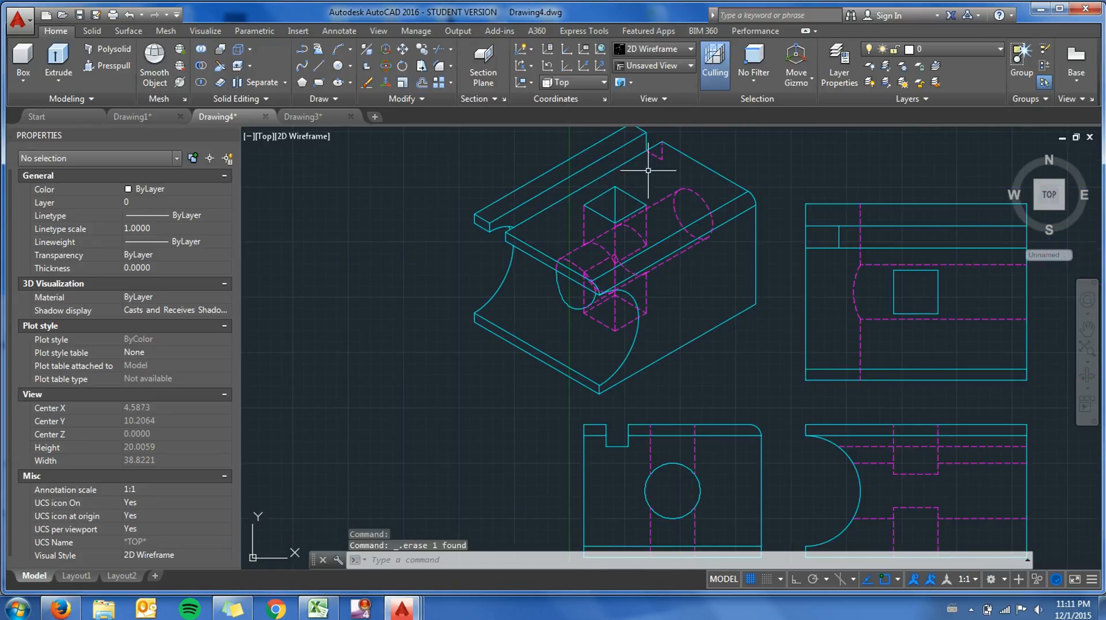
left_click(666, 161)
left_click(656, 152)
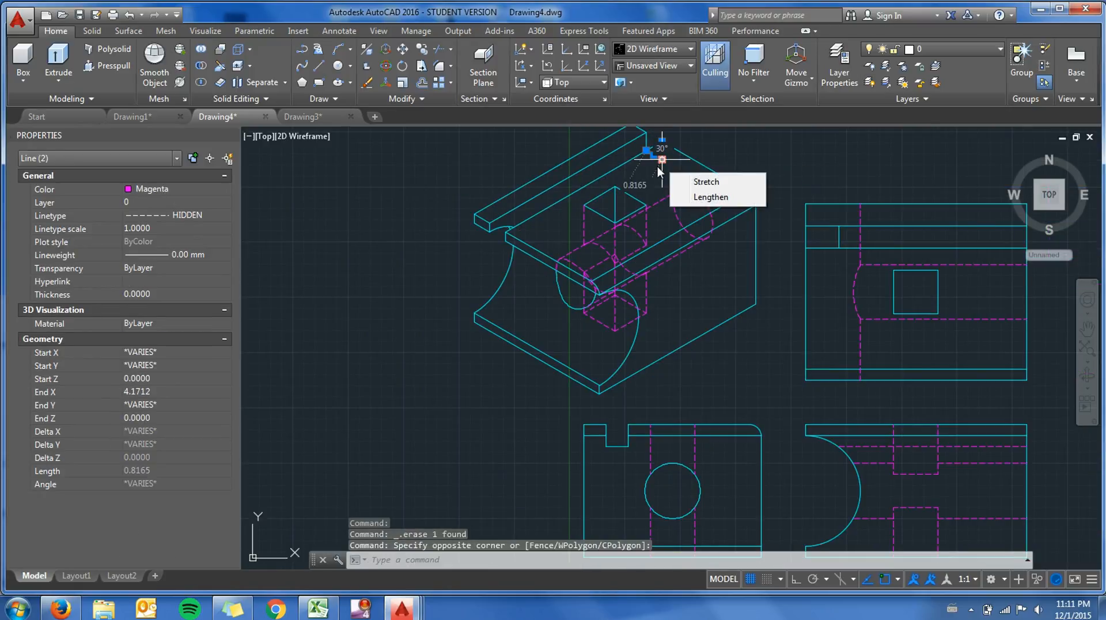
key("Delete")
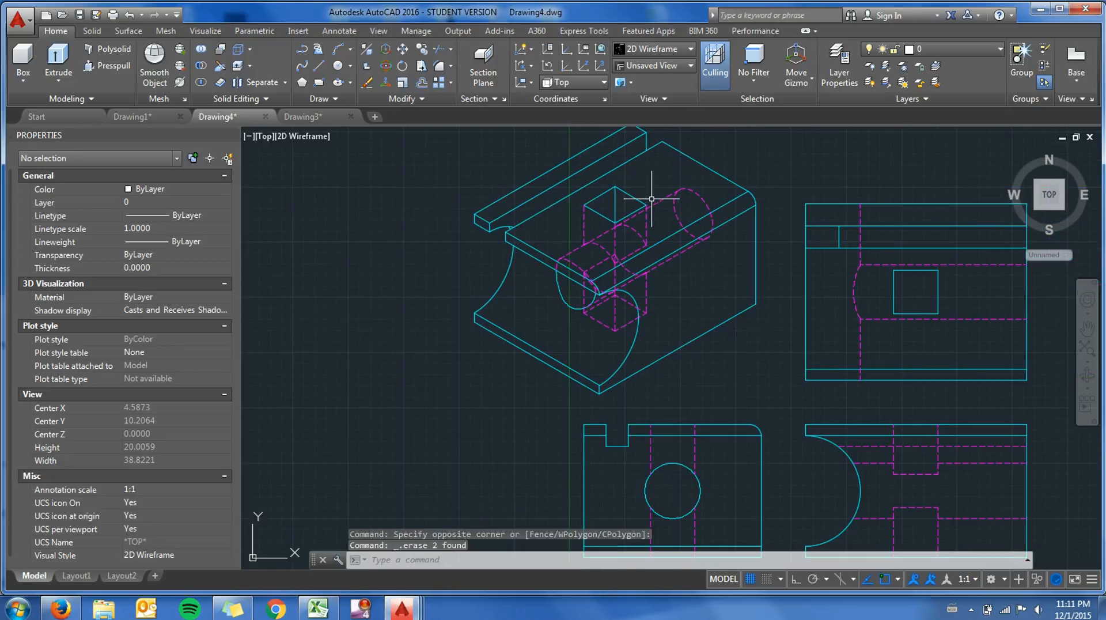